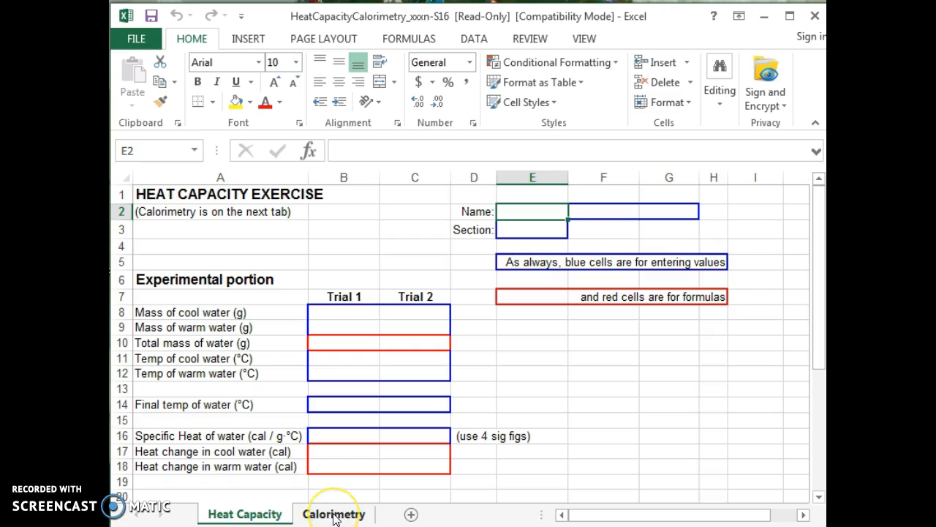
- Open the Calorimetry sheet, check the name and section references, and enter section 128-03 in C3
left_click(334, 514)
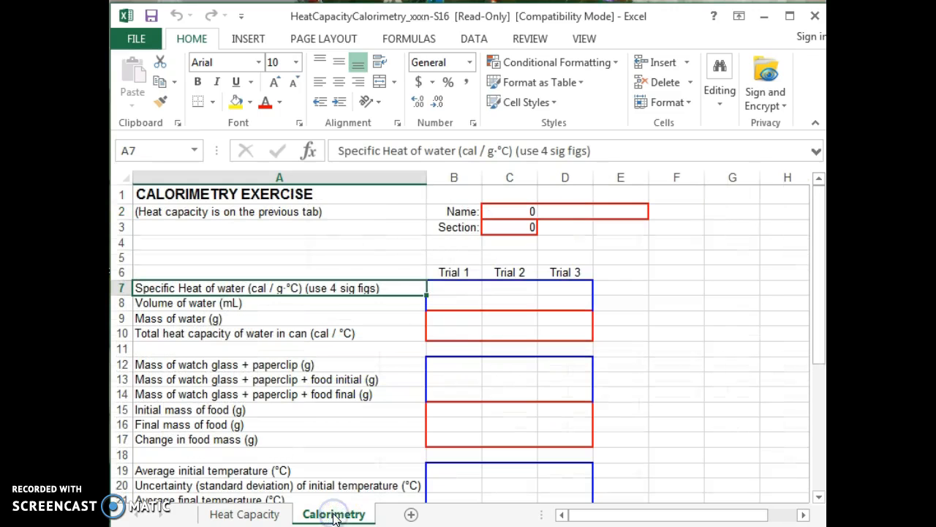
left_click(527, 212)
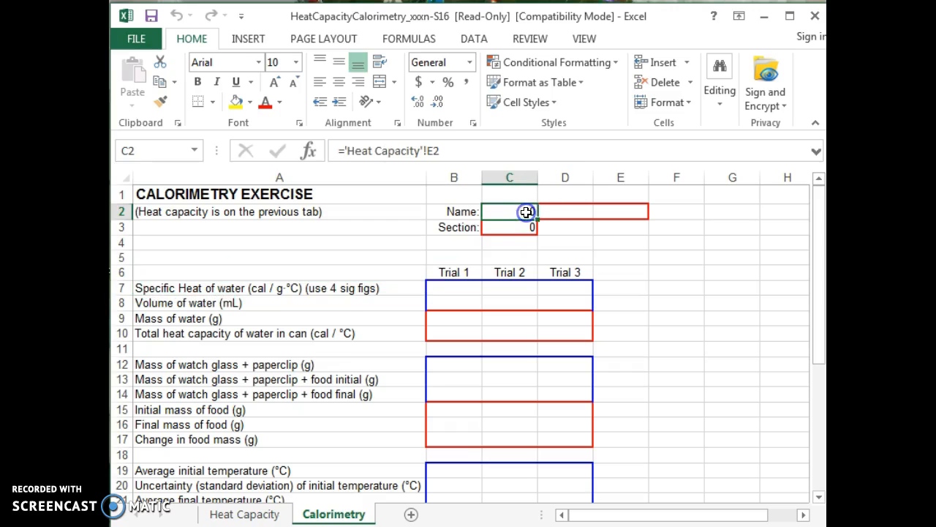
left_click(515, 232)
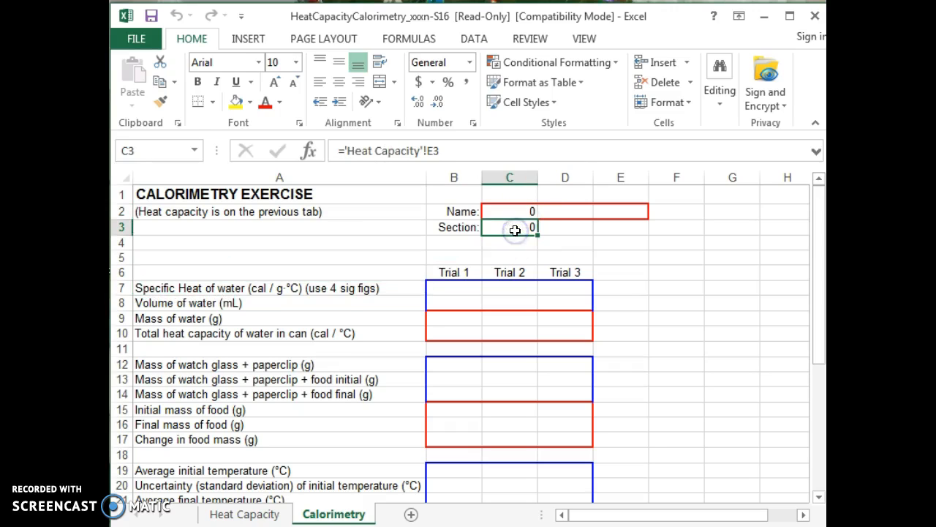
type("128-03")
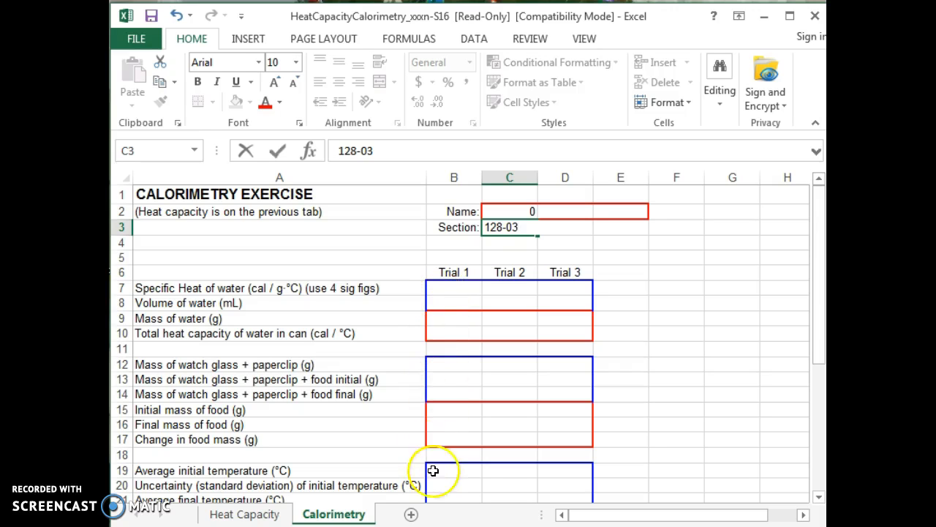
- Enter 1.000 as the Trial 1 specific heat of water in B7 and format it to three decimal places
left_click(446, 288)
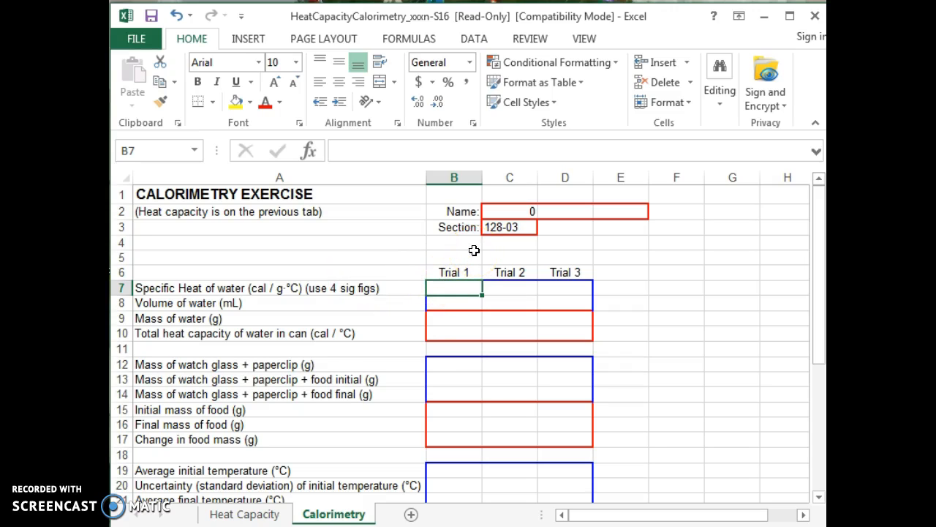
type("1.00")
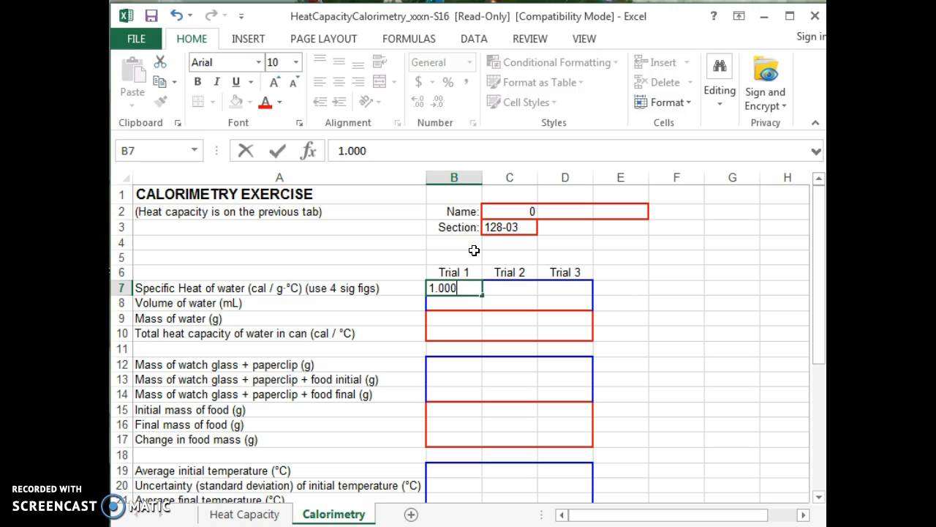
left_click(555, 253)
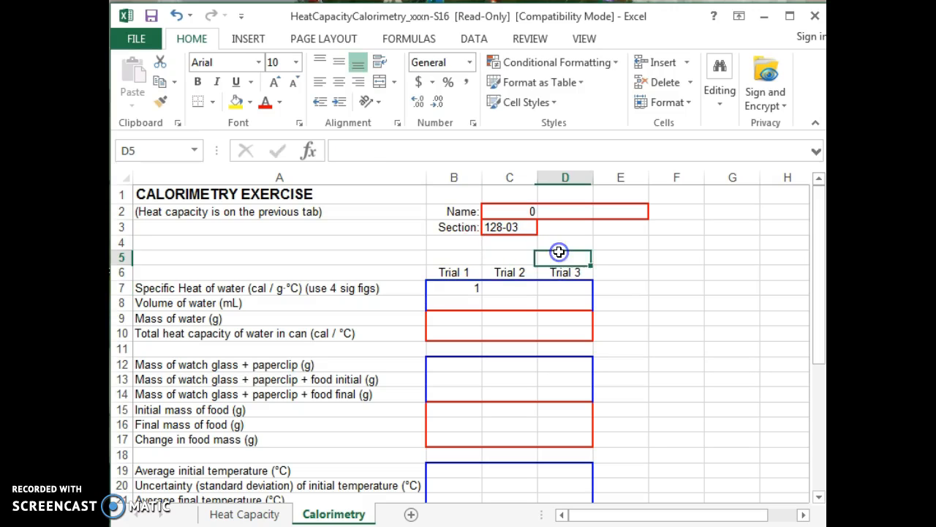
left_click(447, 286)
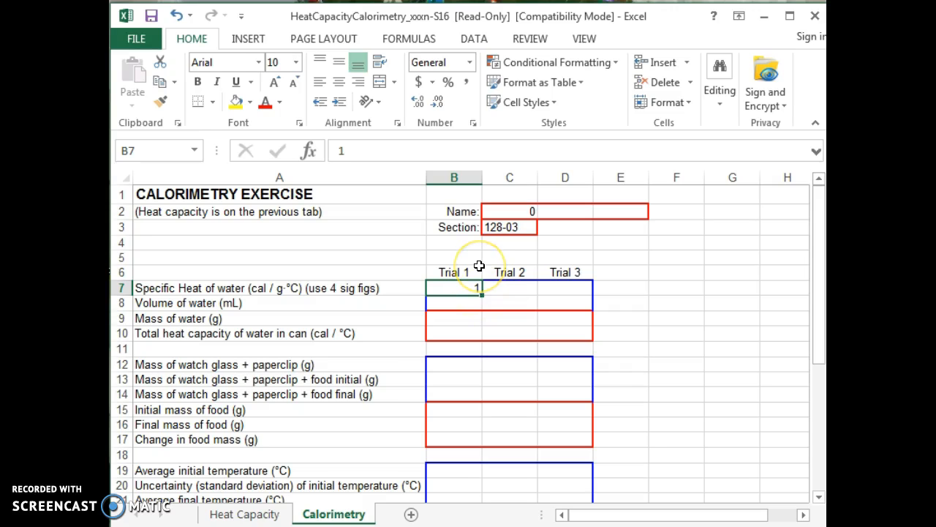
left_click(420, 106)
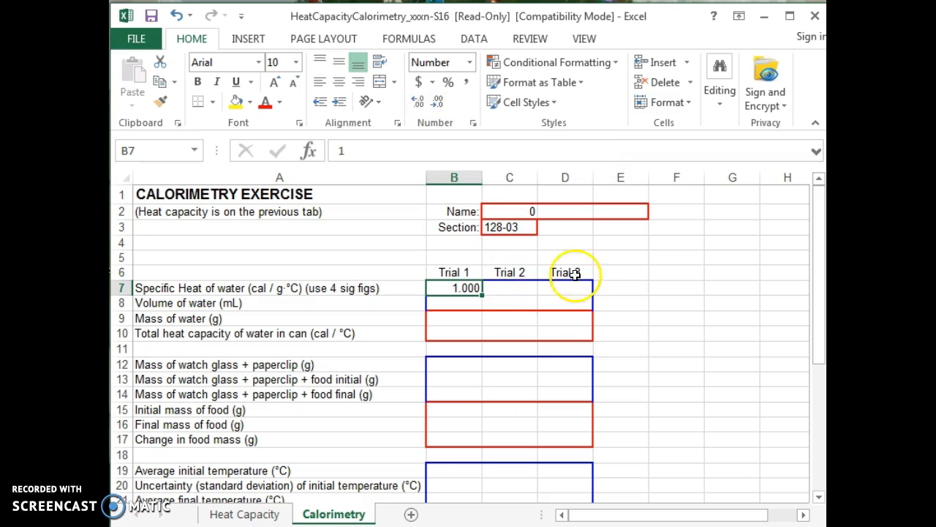
left_click(614, 272)
- Copy the Trial 1 specific heat of water across to Trials 2 and 3 in C7:D7
left_click(472, 288)
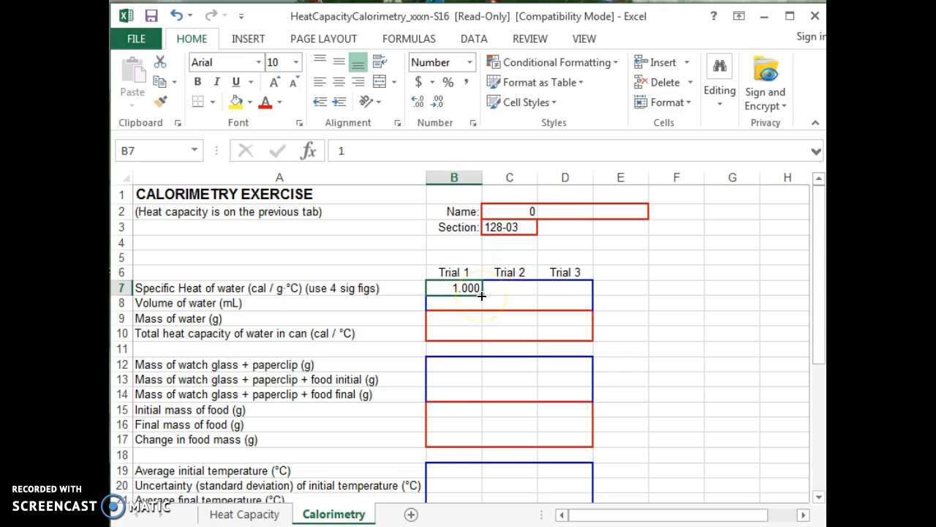
left_click_drag(482, 295, 575, 293)
left_click(642, 291)
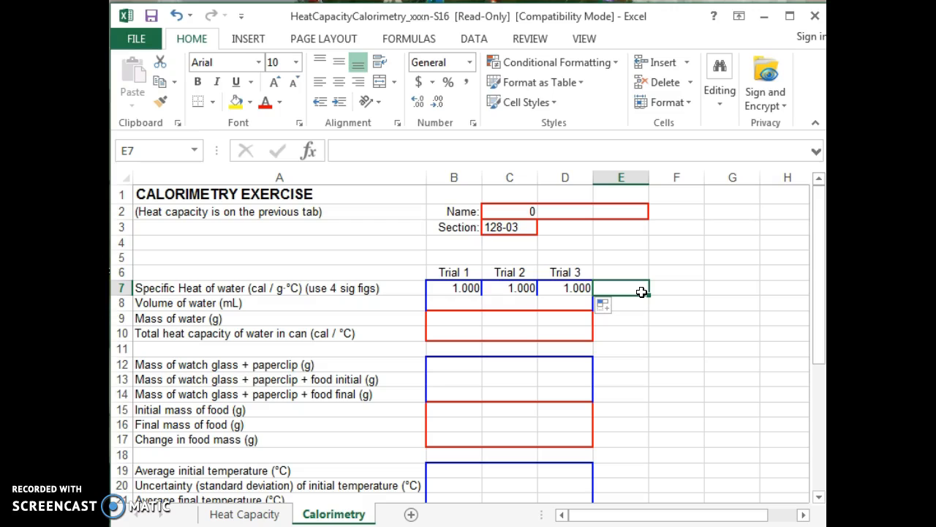
- Paste the recorded water volumes, watch glass masses and temperatures into the blue cells for all three trials
left_click(463, 301)
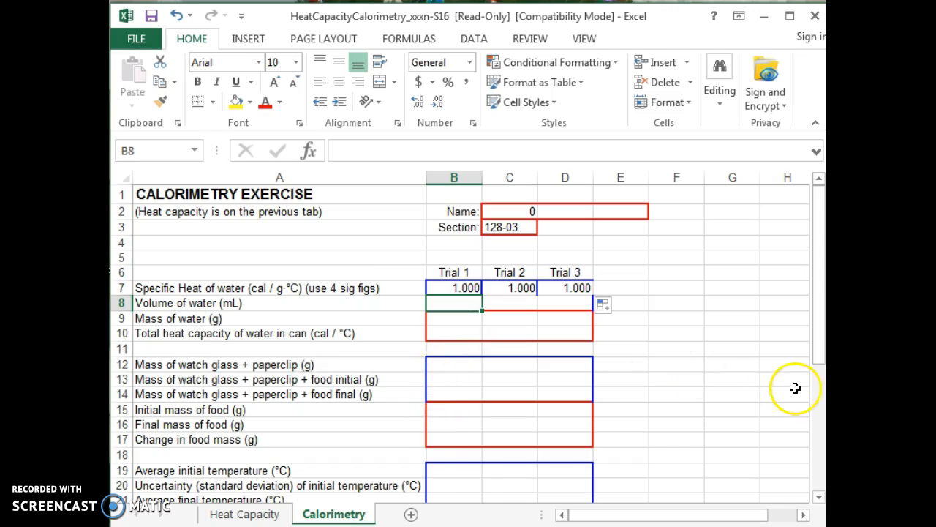
left_click_drag(821, 302, 818, 335)
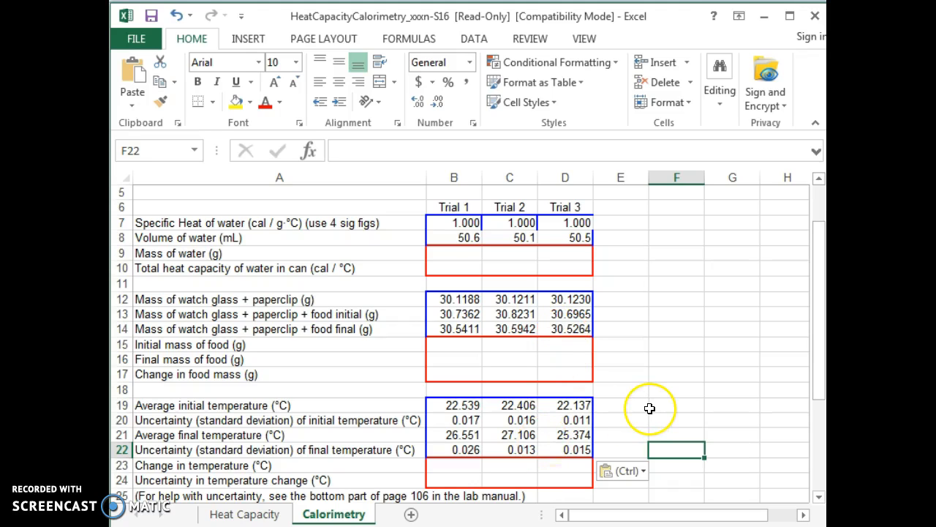
- Calculate the mass of water in B9 as B8*1.00 and copy the formula across to Trials 2 and 3
left_click(463, 255)
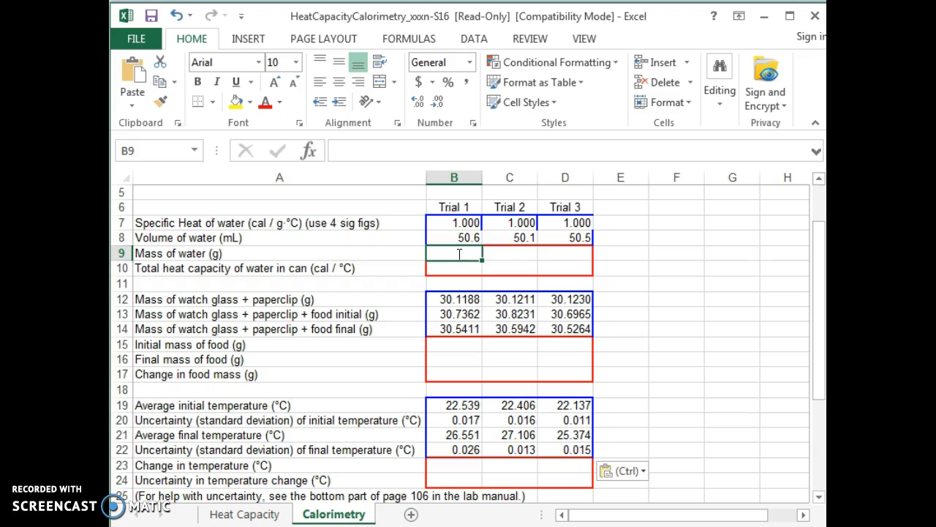
type("=")
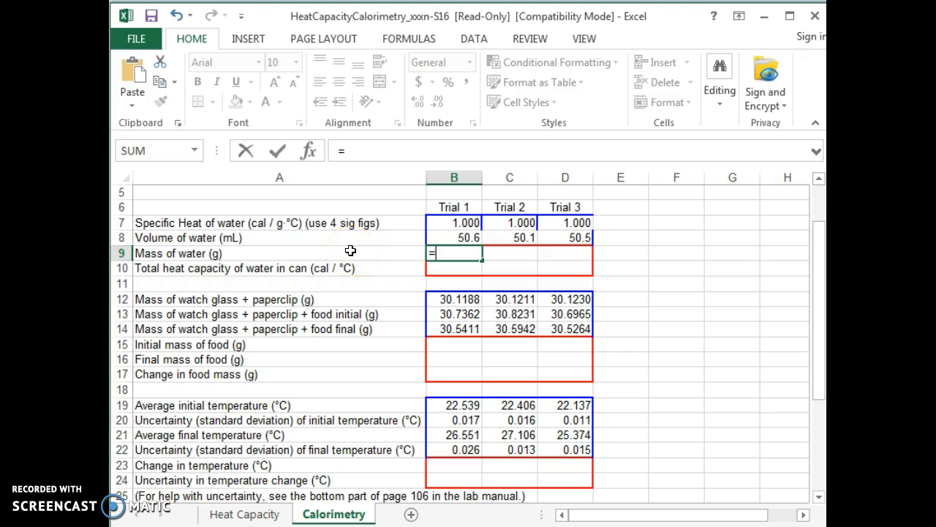
left_click(465, 238)
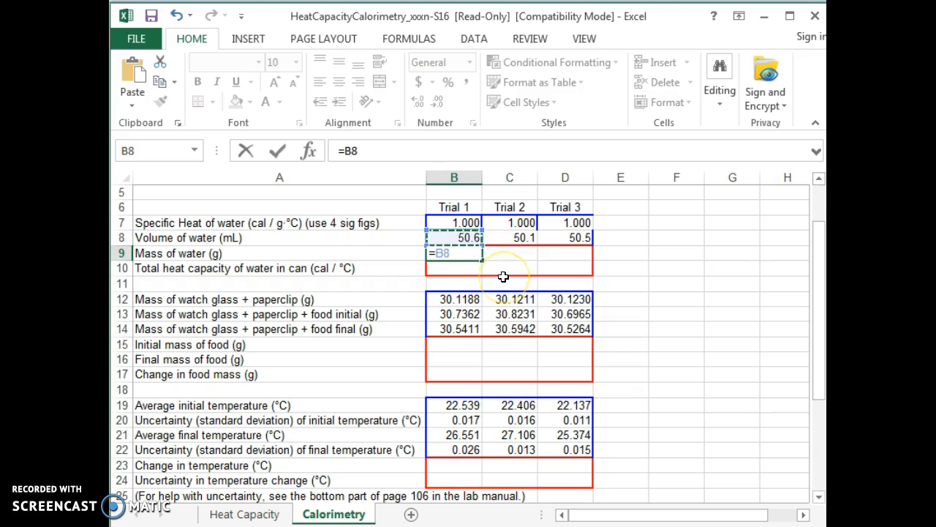
type("*1.00")
key("Return")
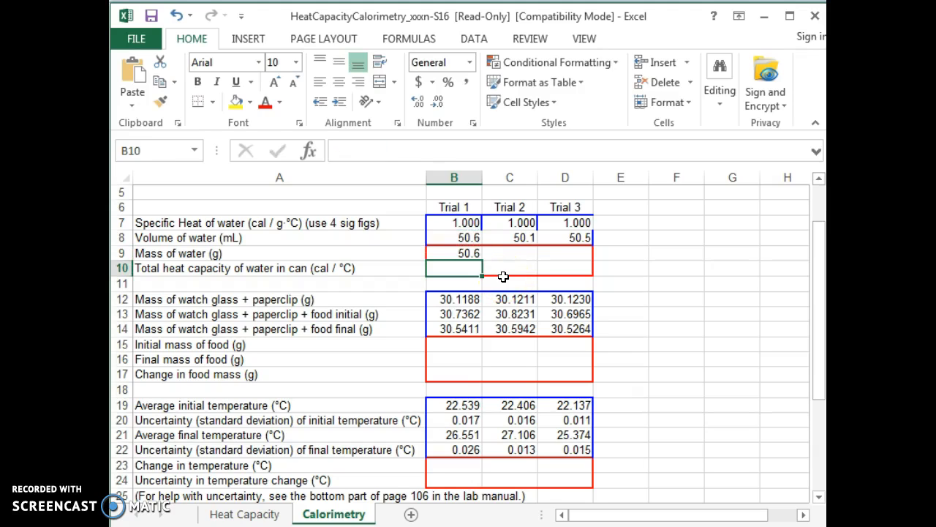
left_click(472, 253)
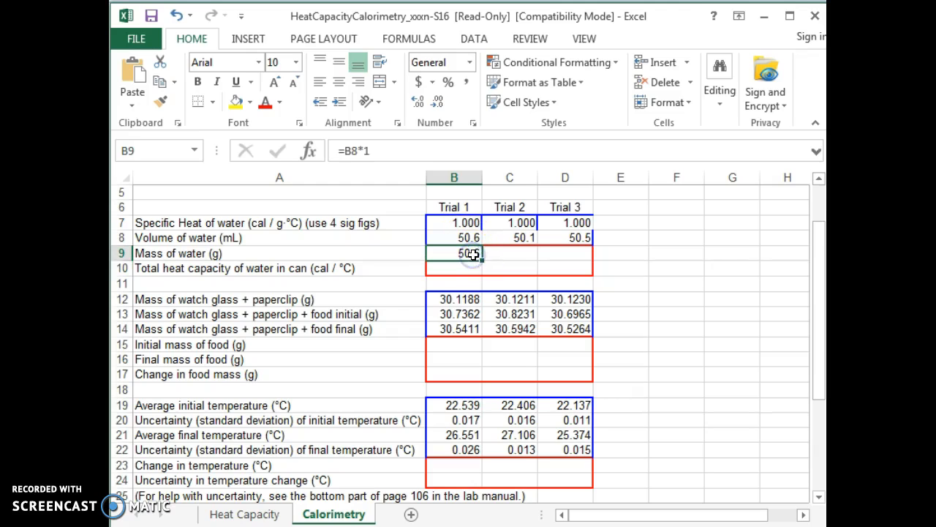
left_click_drag(484, 260, 572, 260)
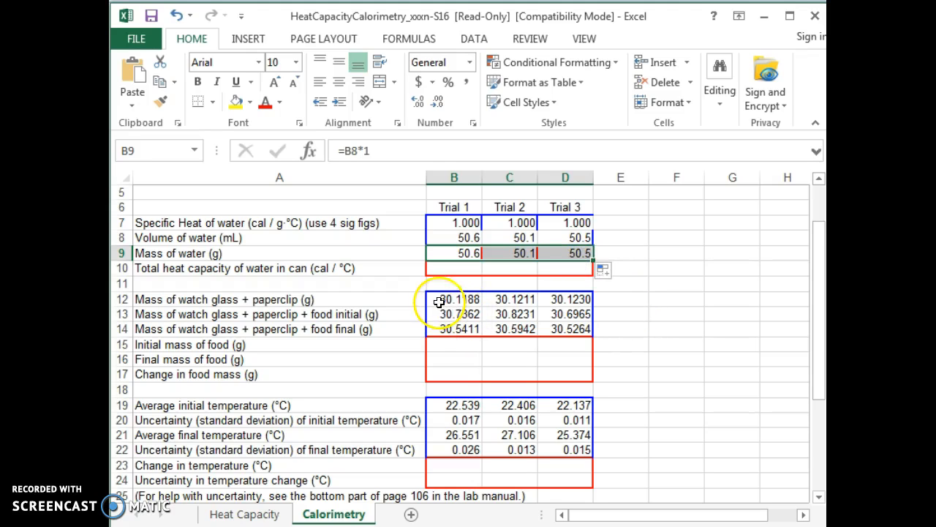
- Calculate the total heat capacity of water in B10 as B7*B9 and copy the formula across to Trials 2 and 3
left_click(439, 271)
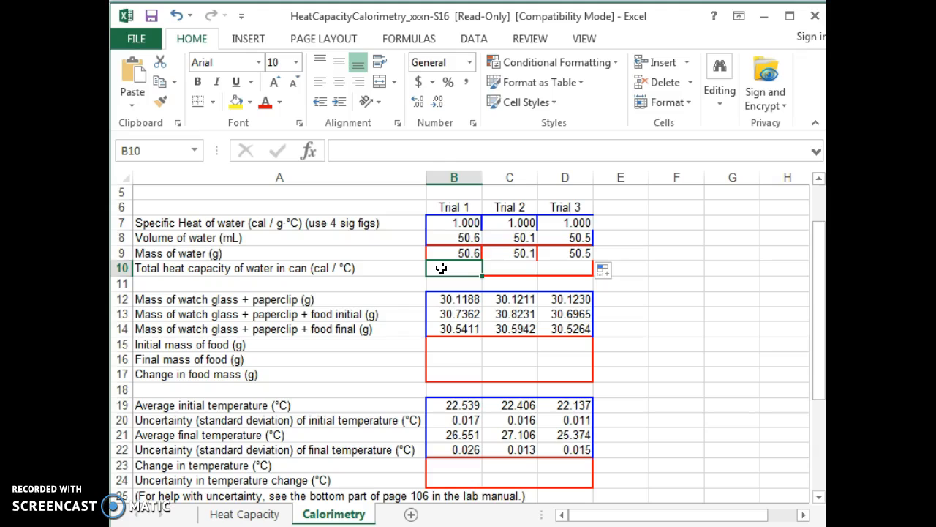
type("=")
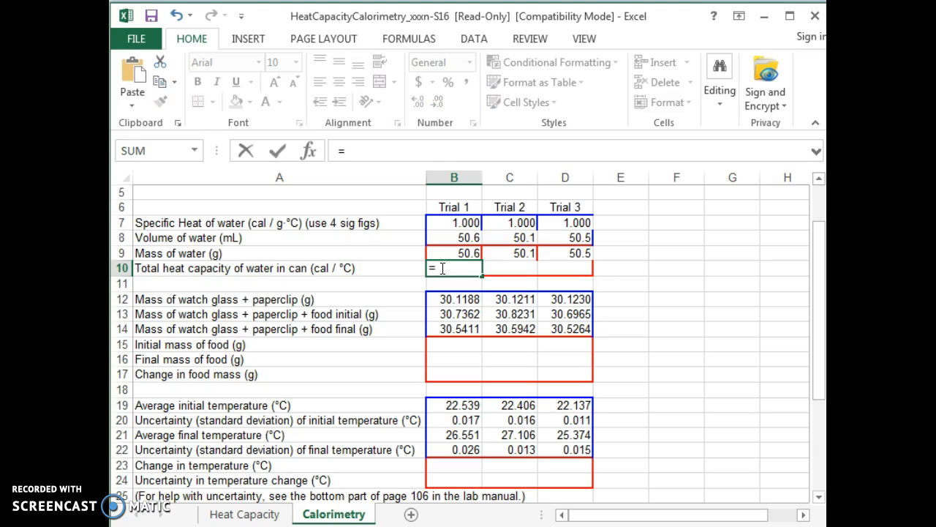
left_click(446, 223)
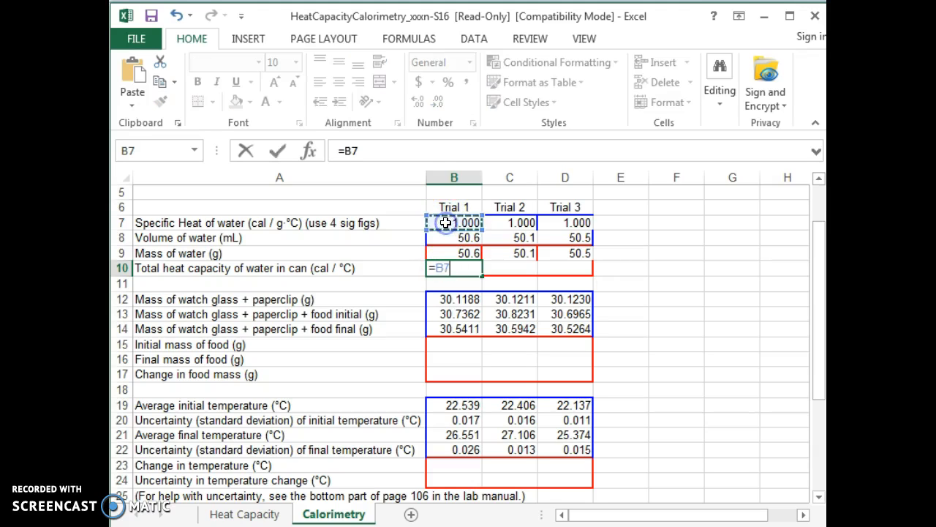
type("*")
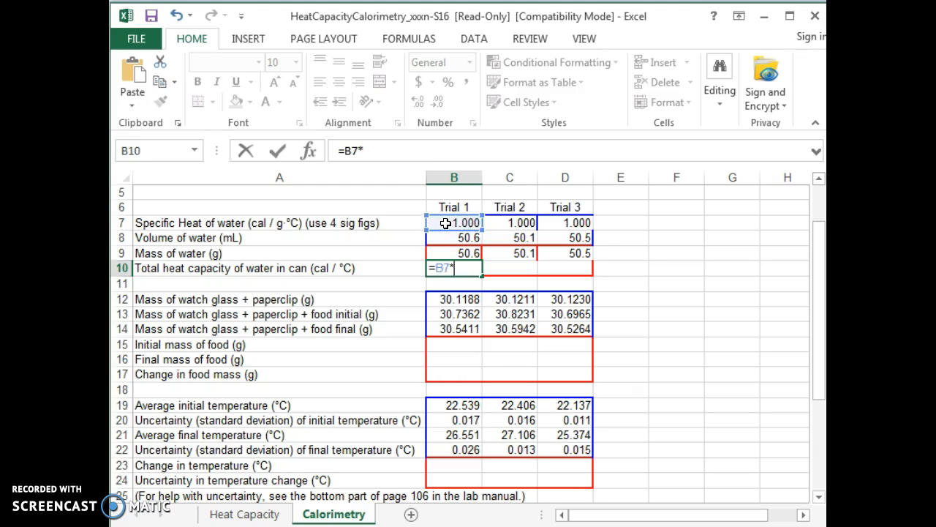
left_click(455, 253)
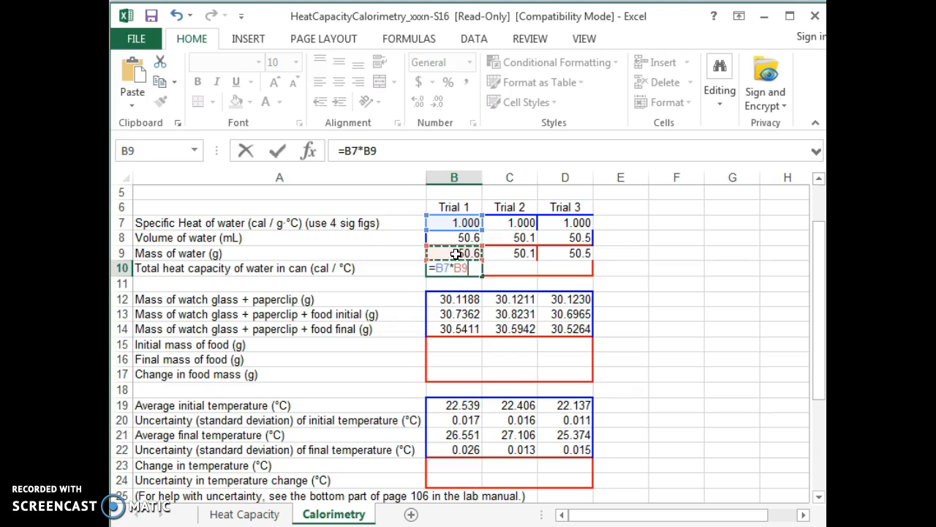
key("Return")
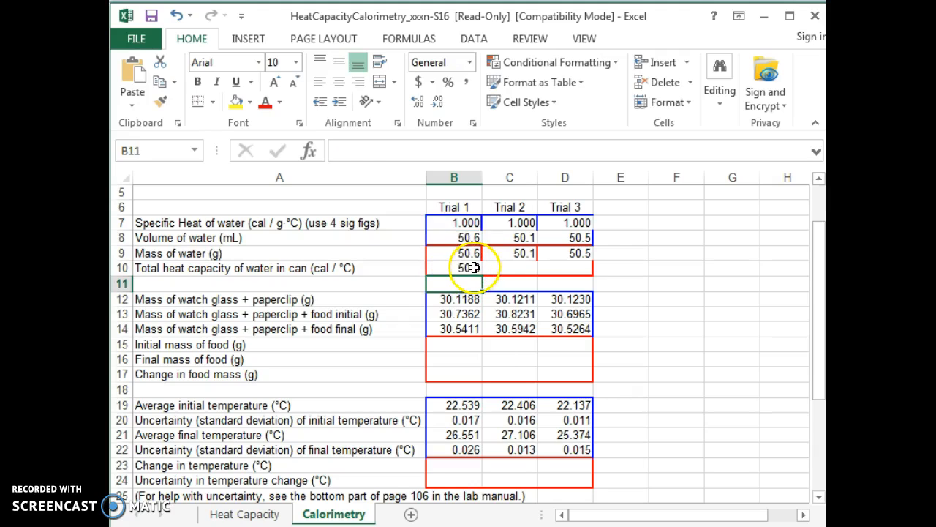
left_click(474, 268)
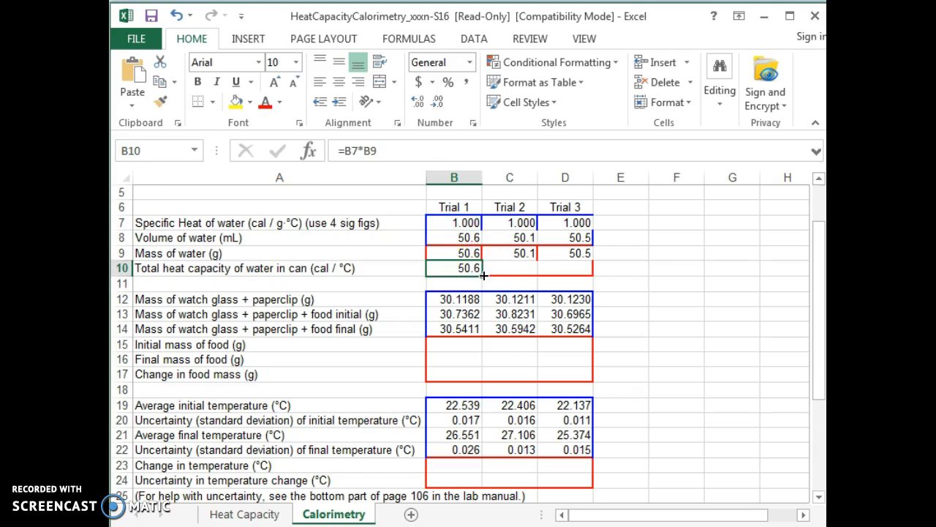
left_click_drag(483, 274, 604, 274)
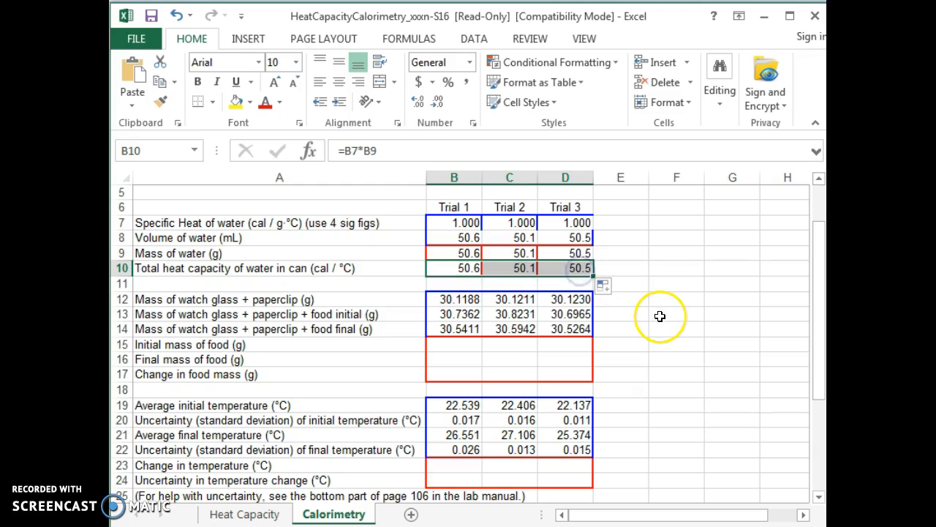
- Calculate the initial mass of food in B15 as B13-B12 and copy the formula across to Trials 2 and 3
left_click(439, 343)
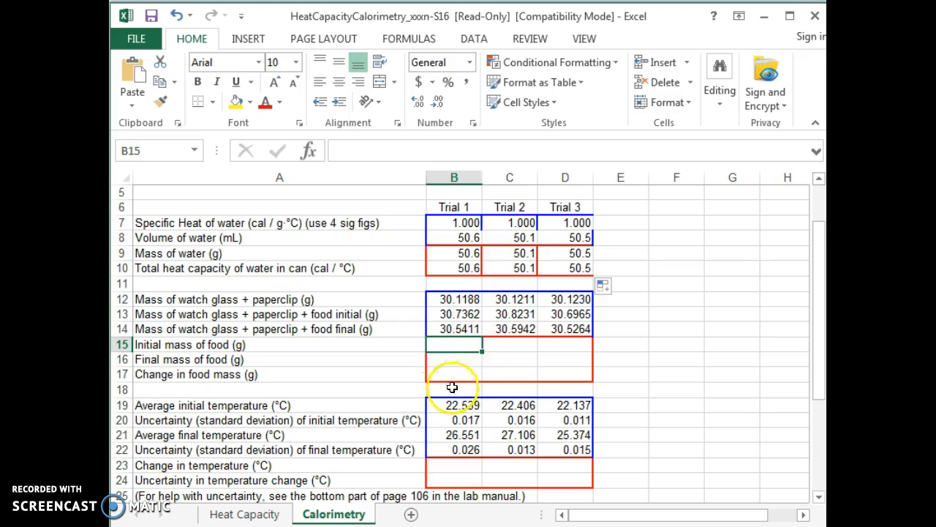
left_click(442, 346)
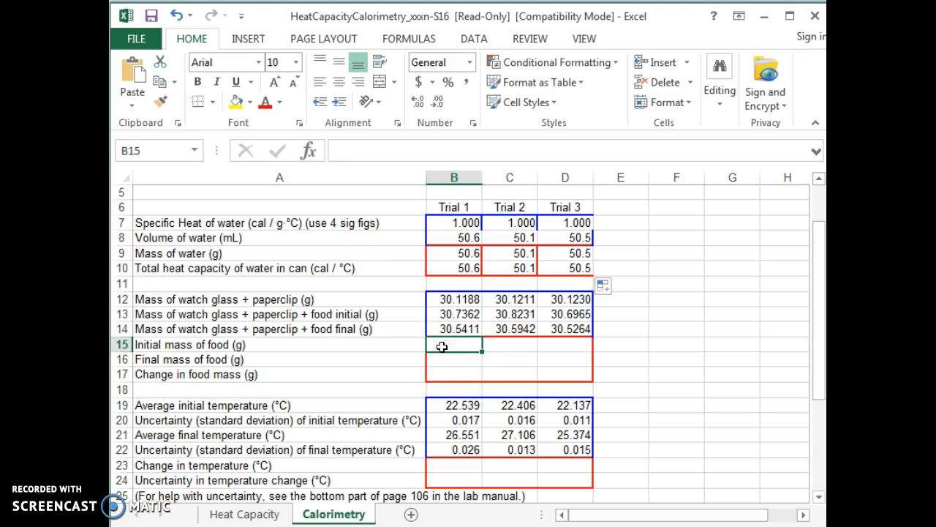
type("=")
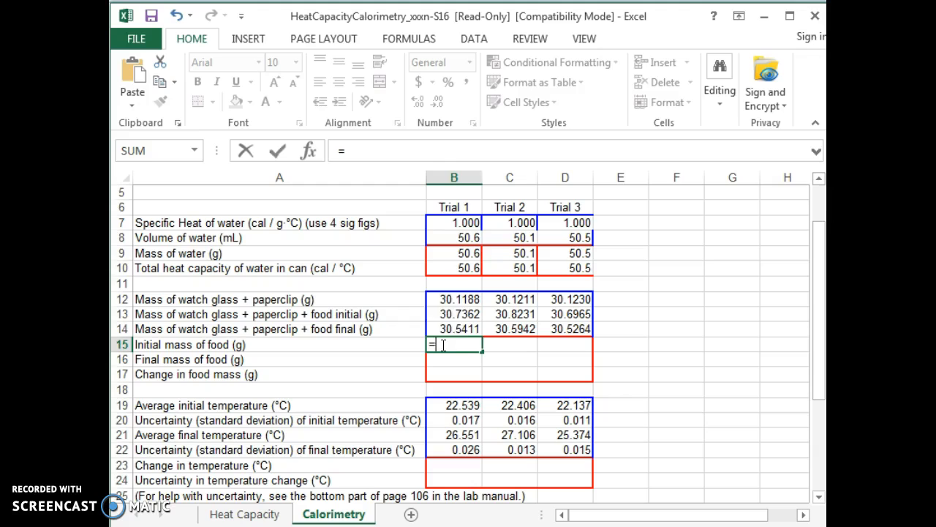
left_click(437, 315)
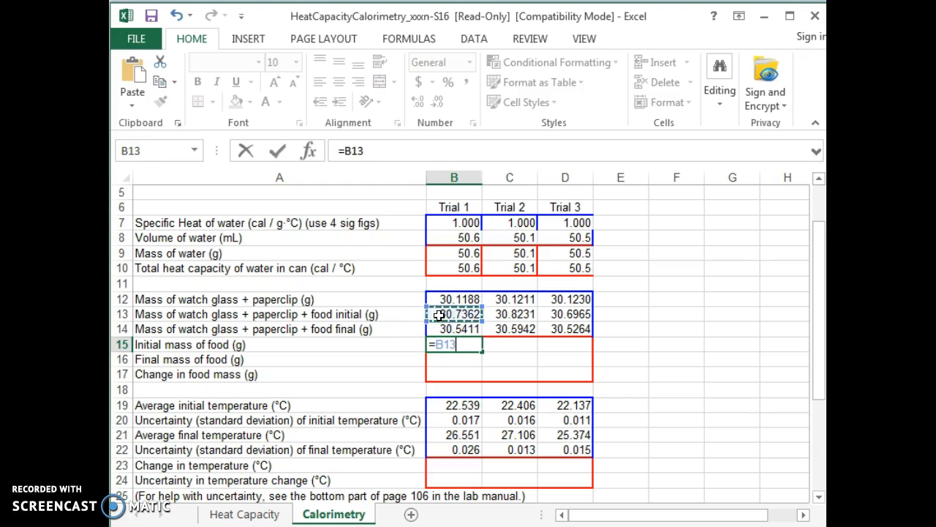
type("-")
left_click(437, 299)
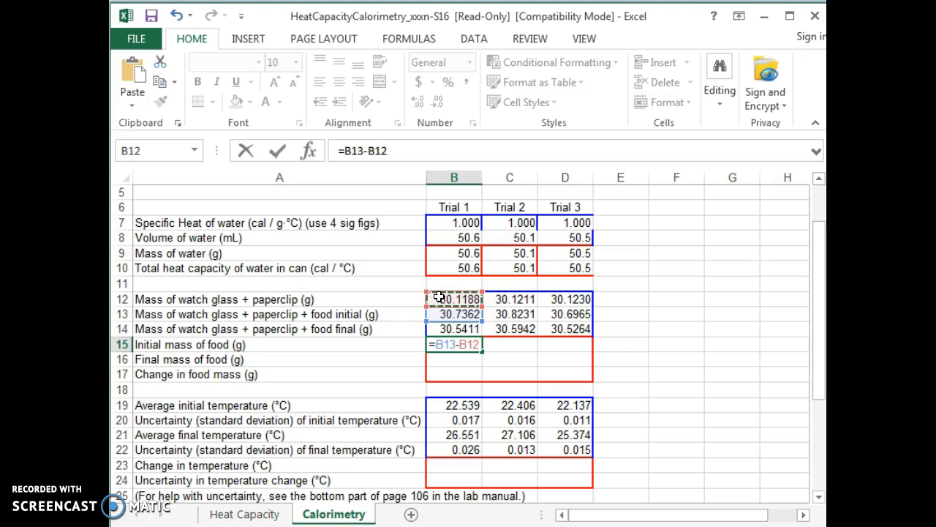
key("Return")
left_click(471, 347)
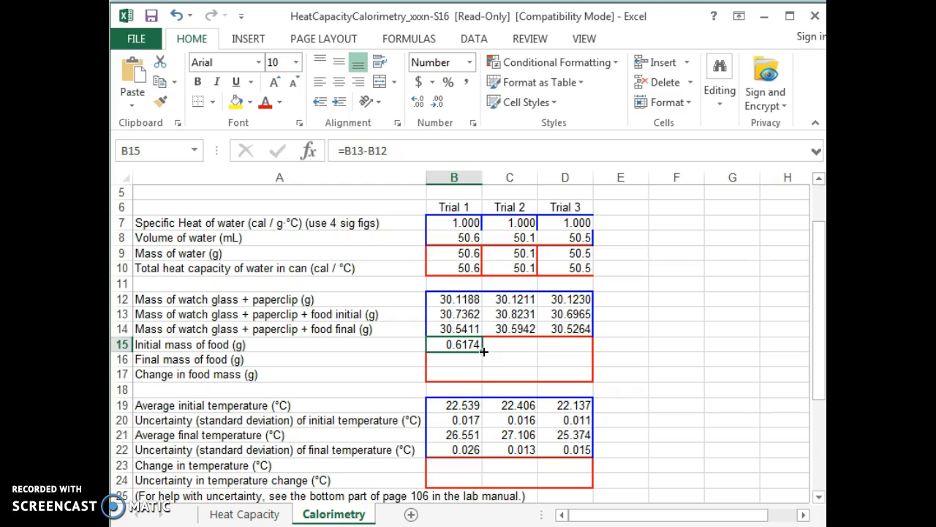
left_click_drag(484, 351, 577, 349)
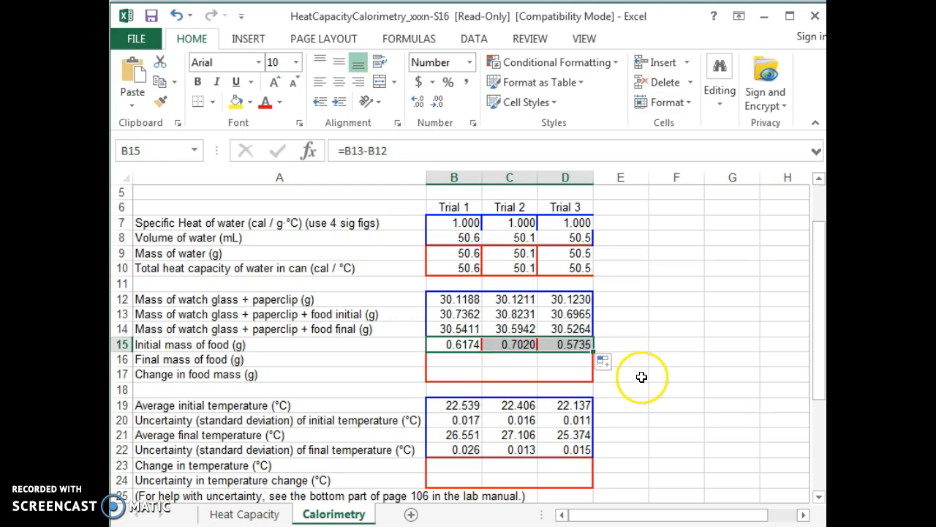
- Calculate the final mass of food in B16 as B14-B12 and copy the formula across to Trials 2 and 3
left_click(454, 360)
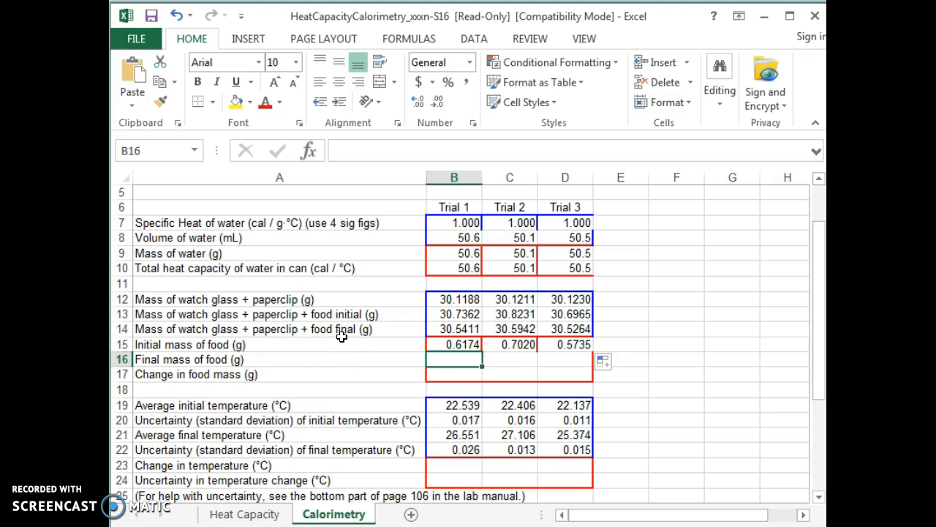
type("=")
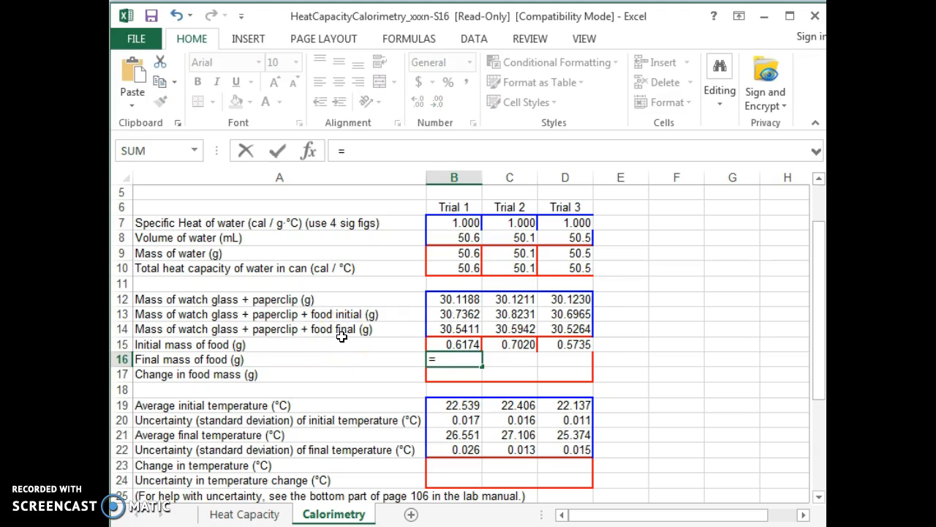
left_click(444, 330)
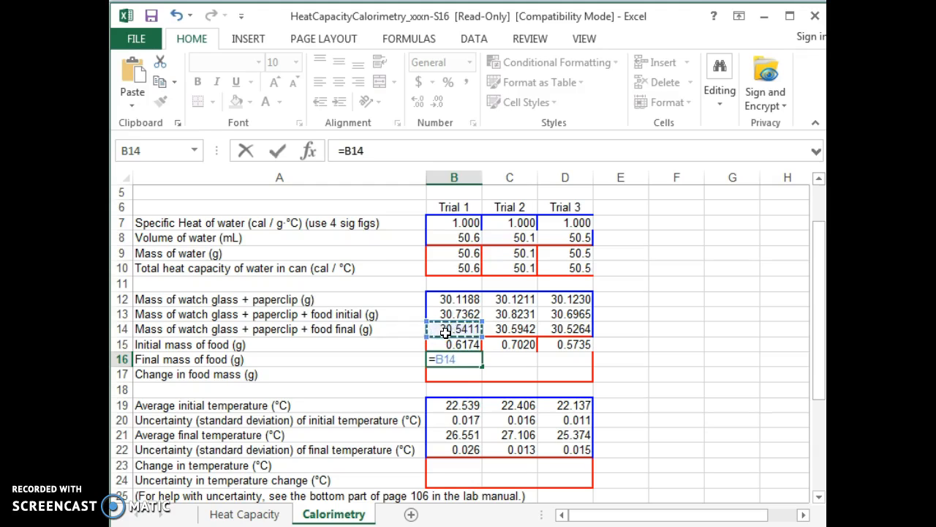
type("-")
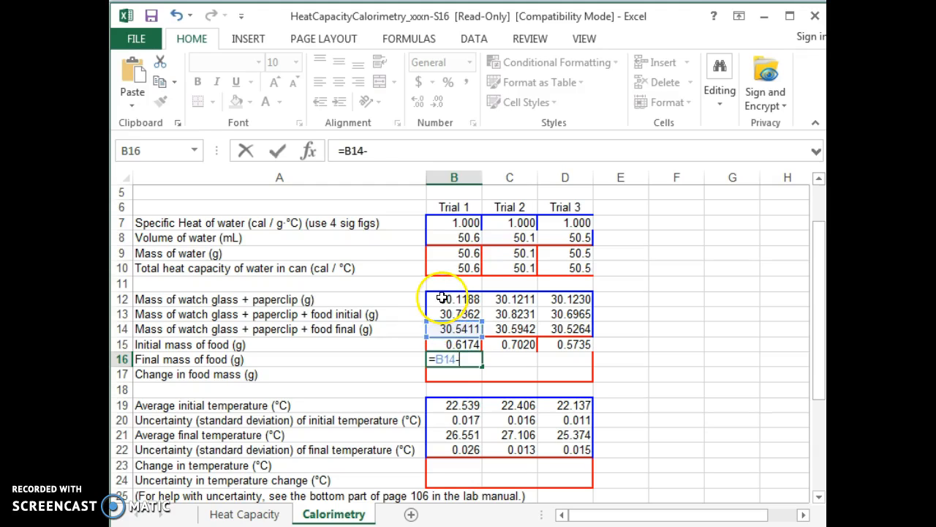
left_click(442, 298)
key("Return")
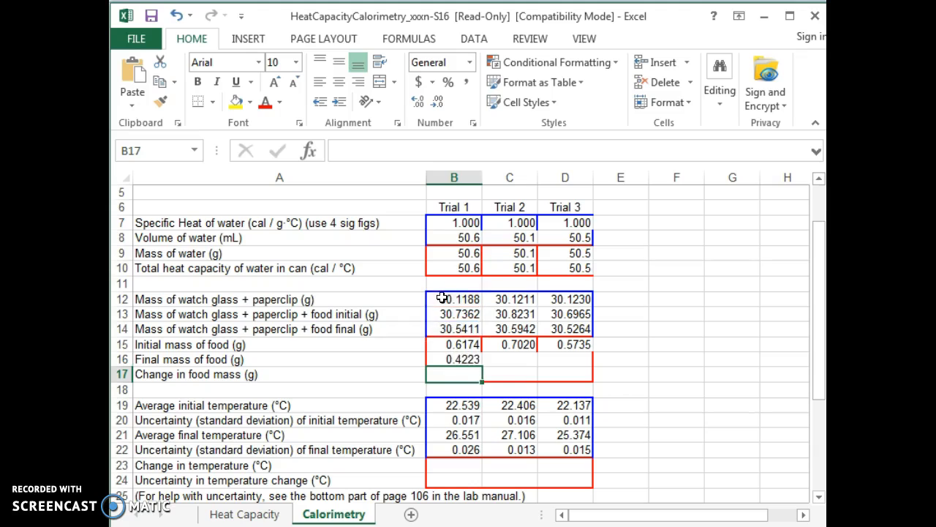
left_click(471, 360)
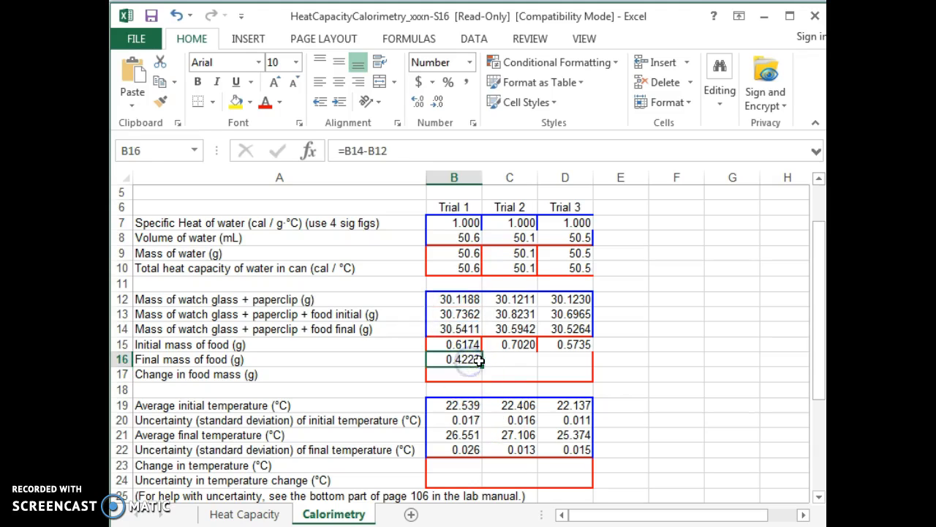
left_click_drag(482, 367, 589, 366)
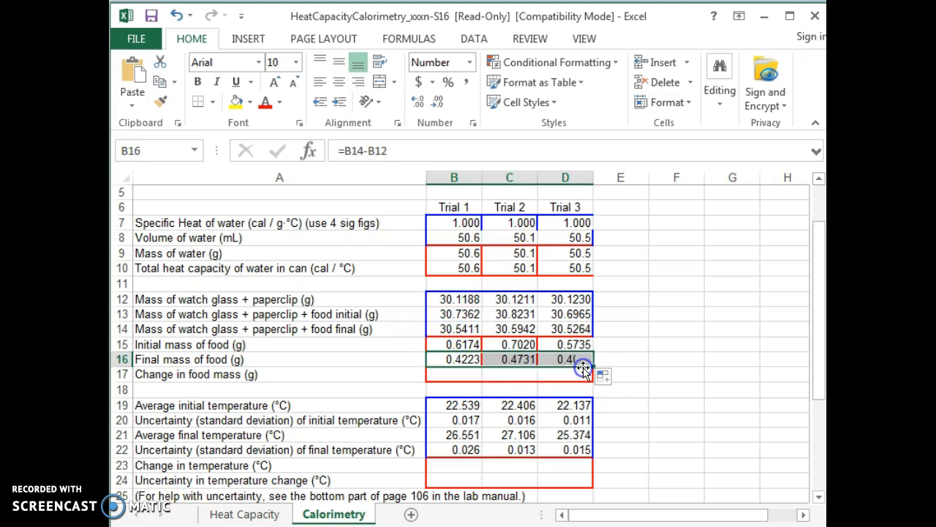
- Calculate the change in food mass in B17 as B15-B16 and copy the formula across to Trials 2 and 3
left_click(461, 377)
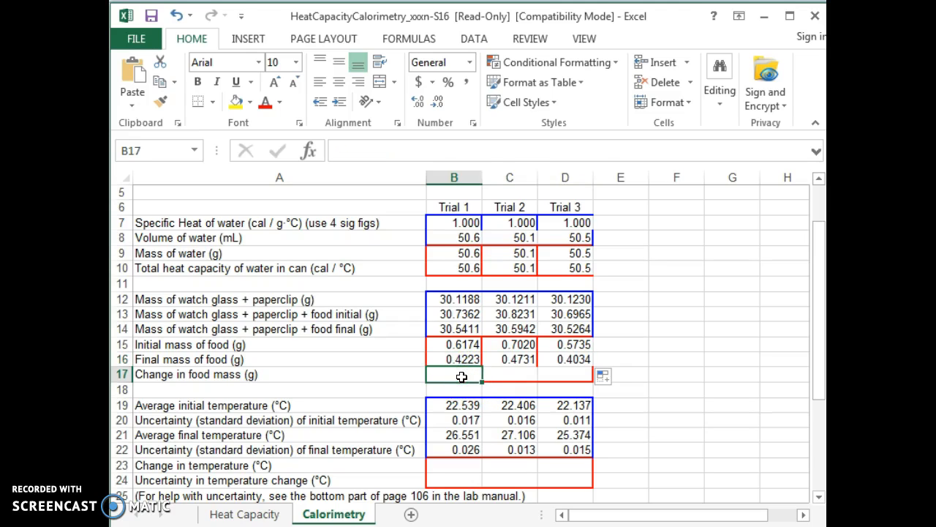
type("=")
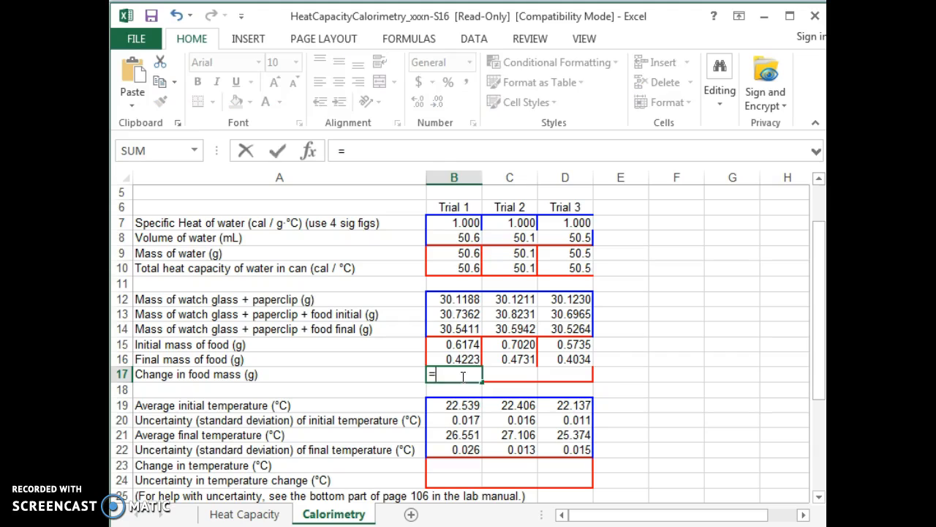
left_click(461, 344)
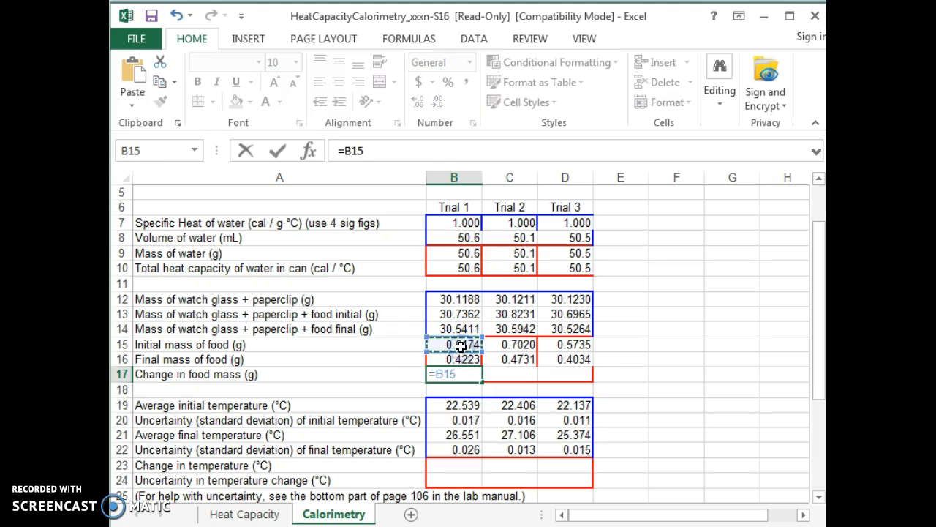
type("-")
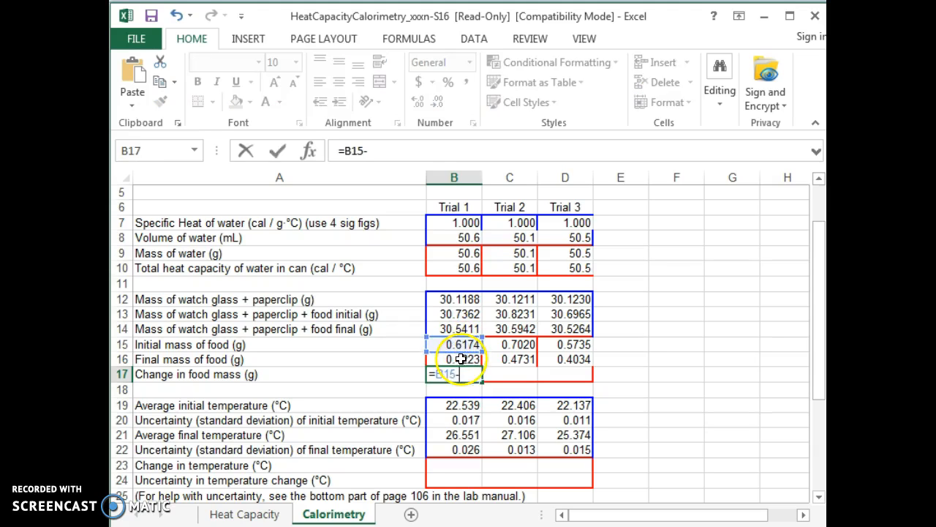
left_click(460, 360)
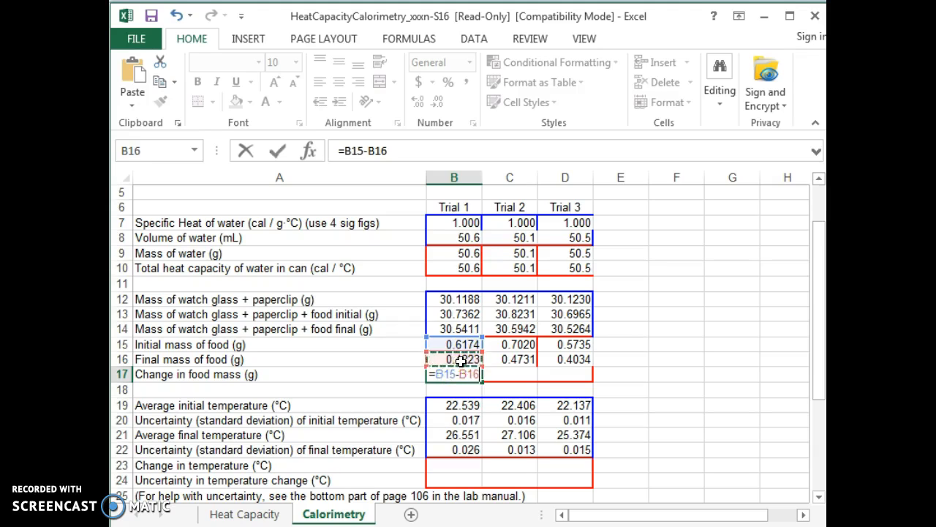
key("Return")
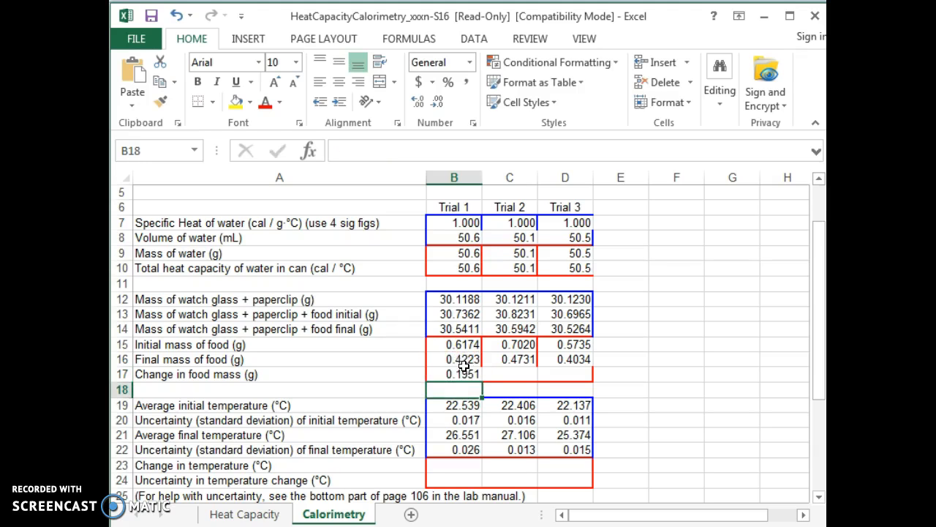
left_click(460, 372)
left_click_drag(484, 381, 592, 391)
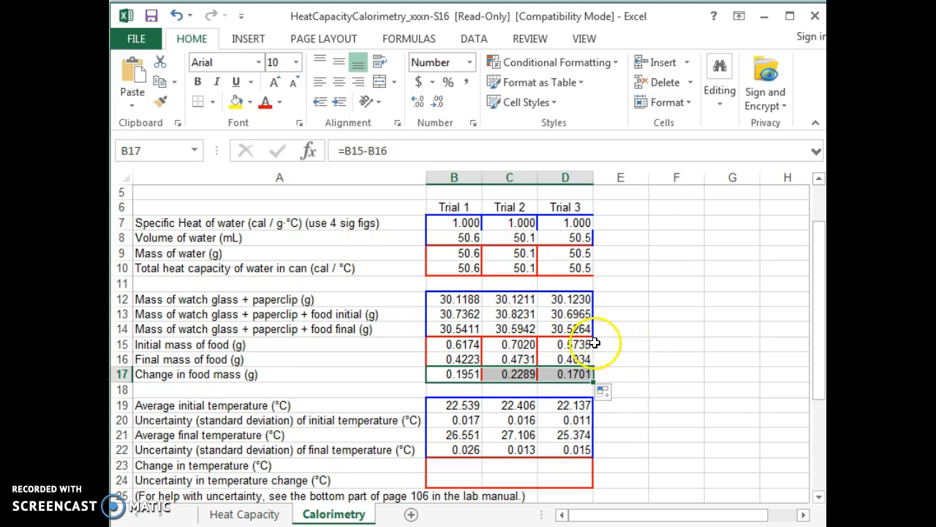
left_click(655, 379)
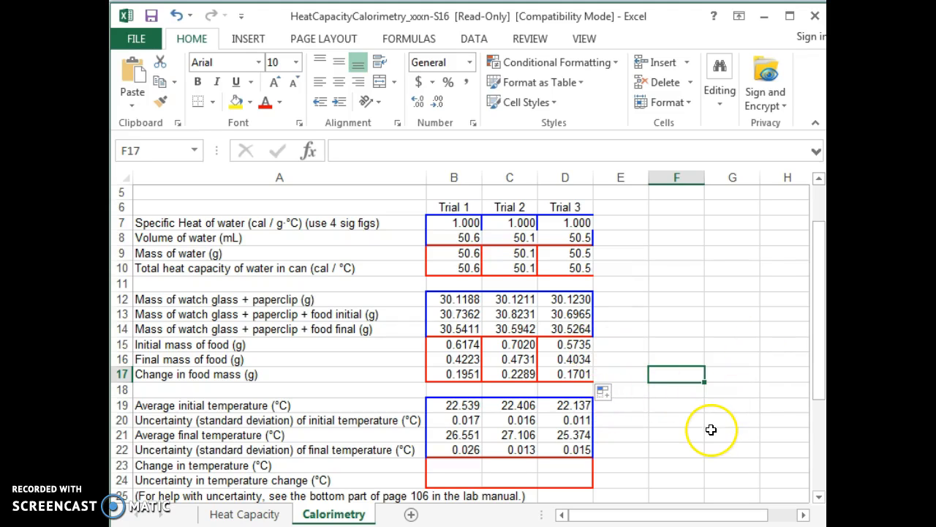
- Calculate the change in temperature in B23 as B21-B19 and copy the formula across to Trials 2 and 3
left_click_drag(817, 235, 819, 329)
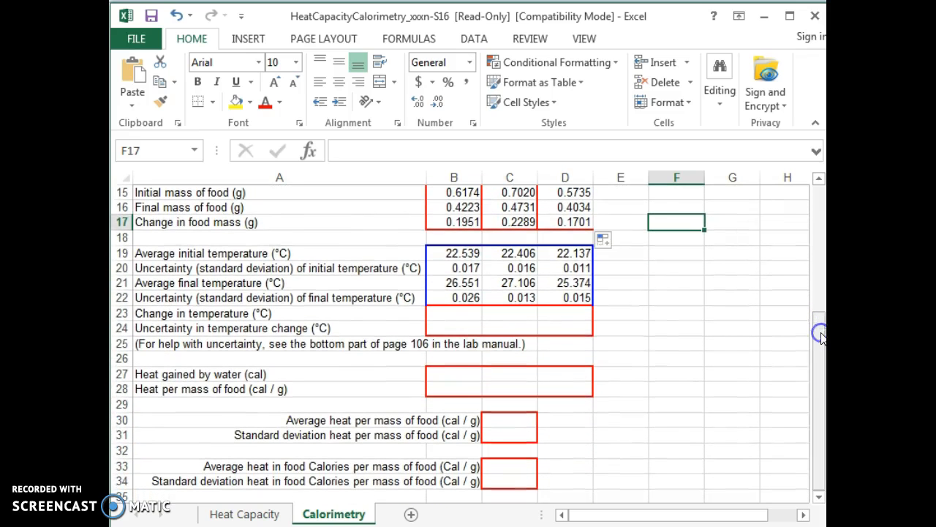
left_click(452, 313)
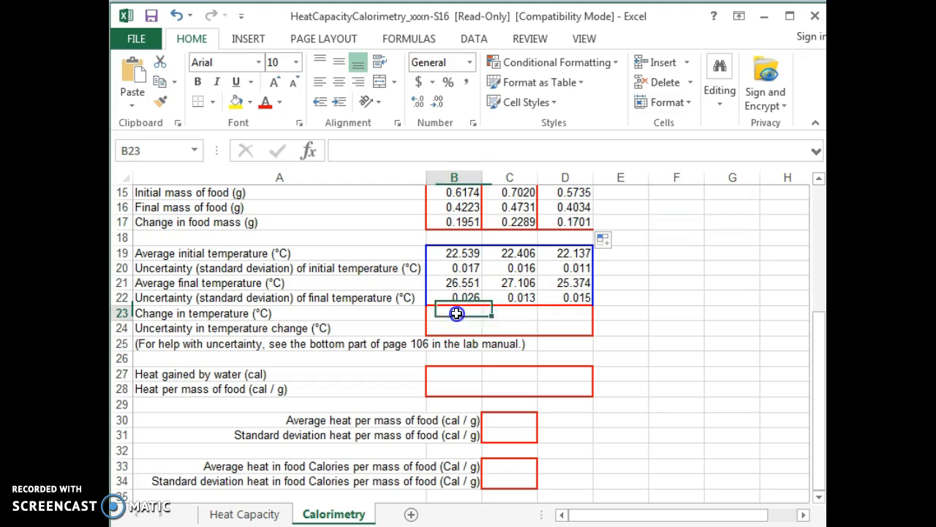
type("=")
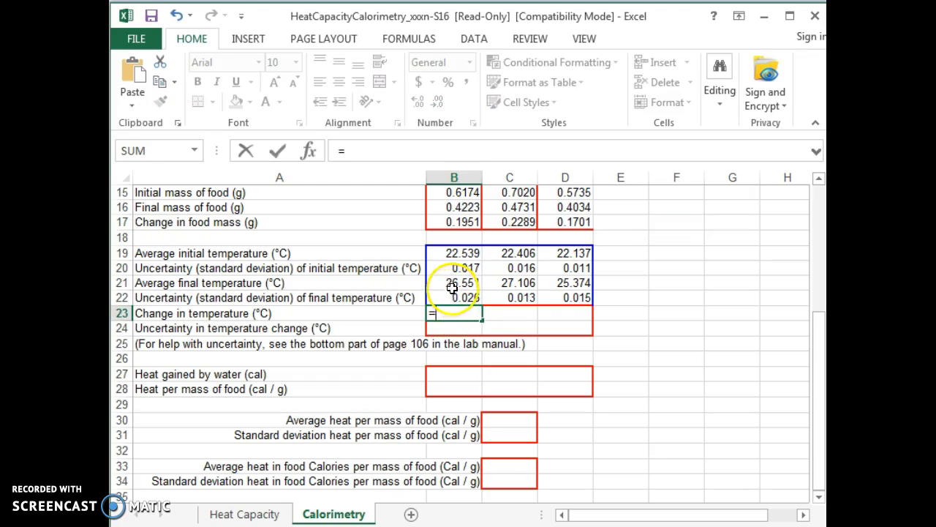
left_click(452, 283)
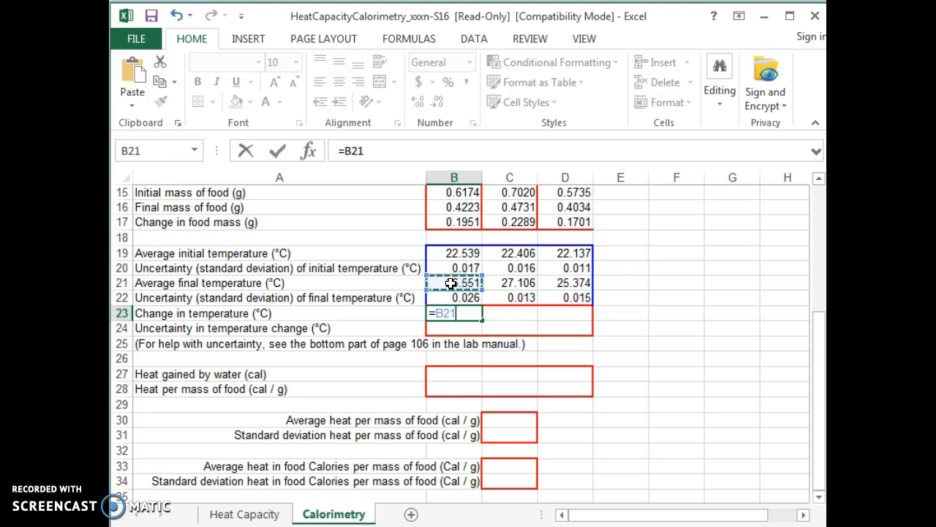
type("-")
left_click(450, 252)
key("Return")
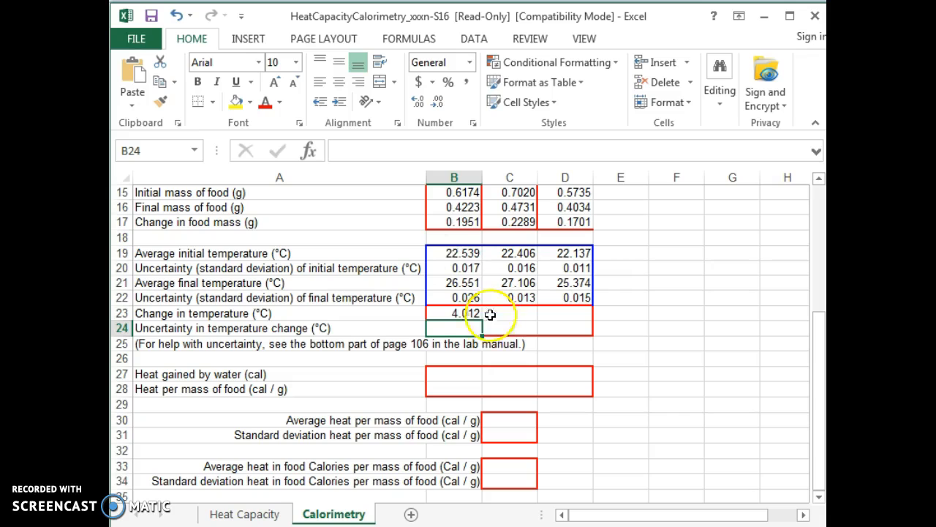
left_click(464, 313)
left_click_drag(483, 322, 578, 323)
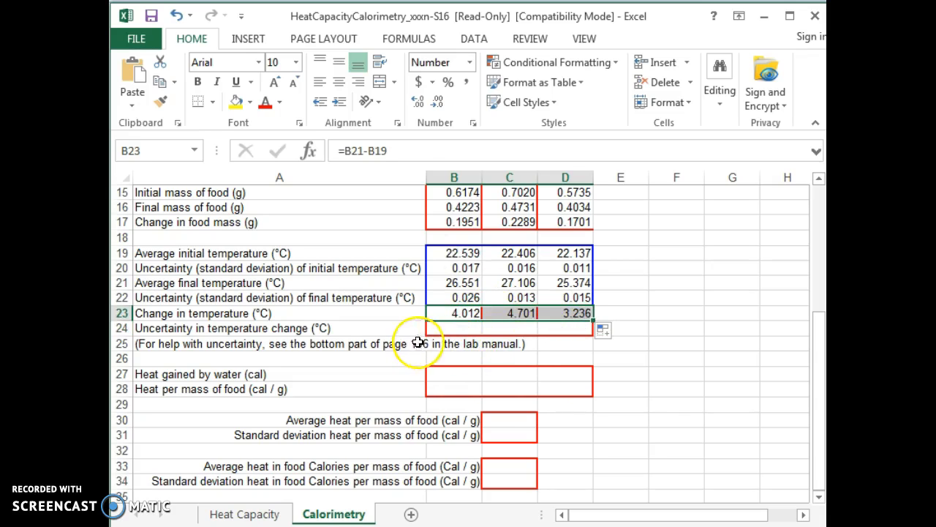
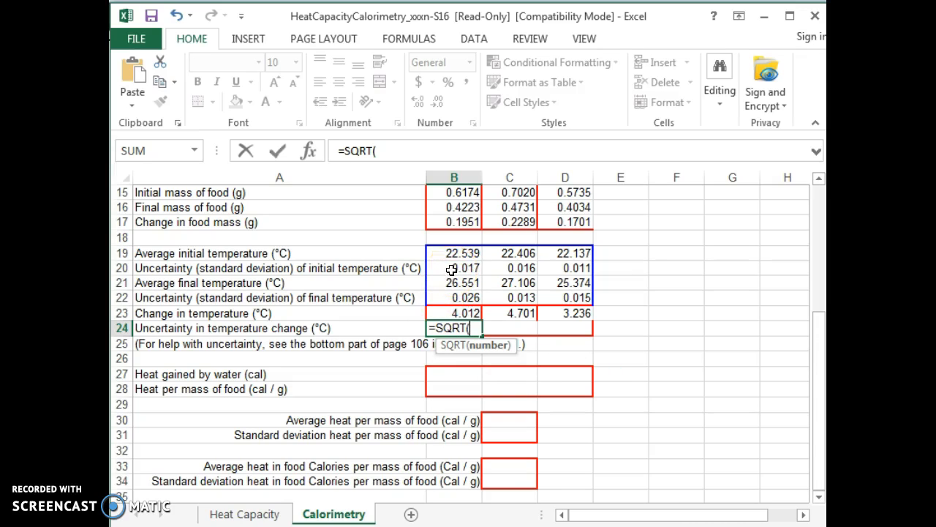
- Calculate the uncertainty in temperature change in B24 as SQRT(B20^2+B22^2) and copy the formula across to Trials 2 and 3
left_click(451, 270)
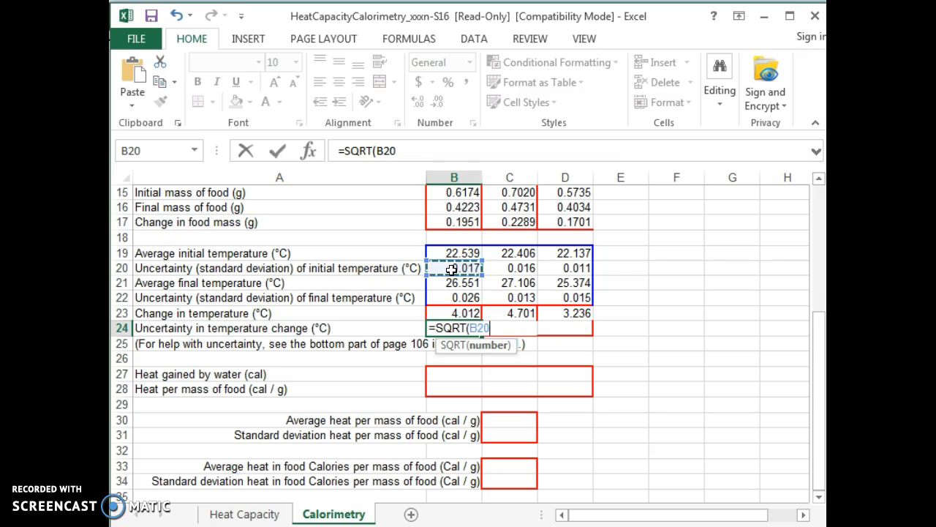
type("^2+")
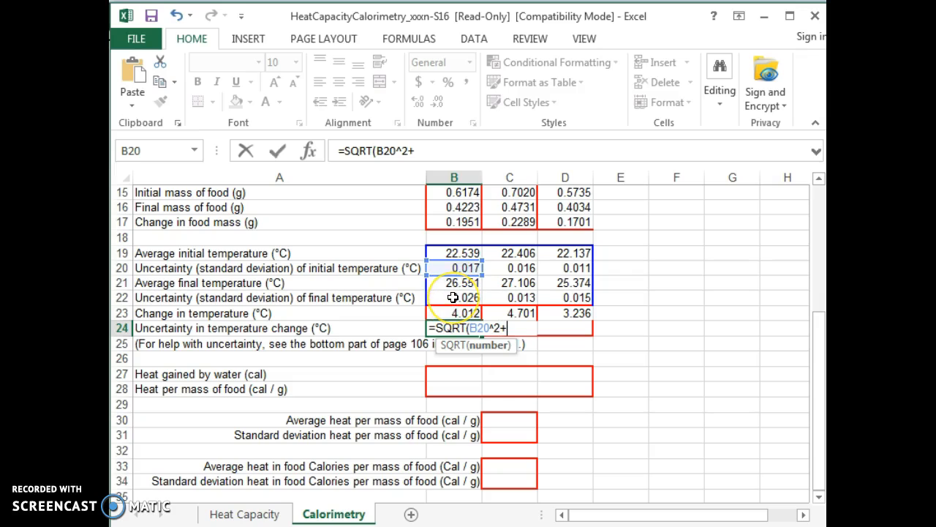
left_click(453, 297)
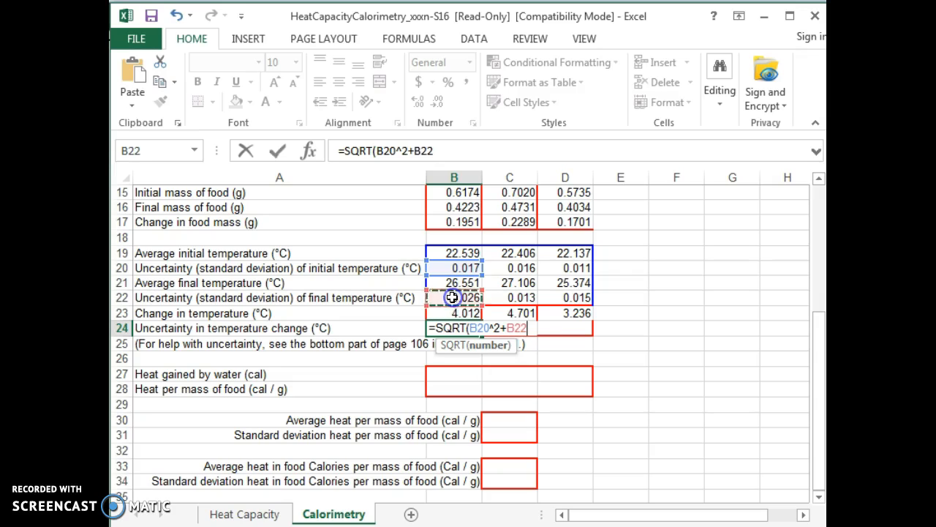
type("^2")
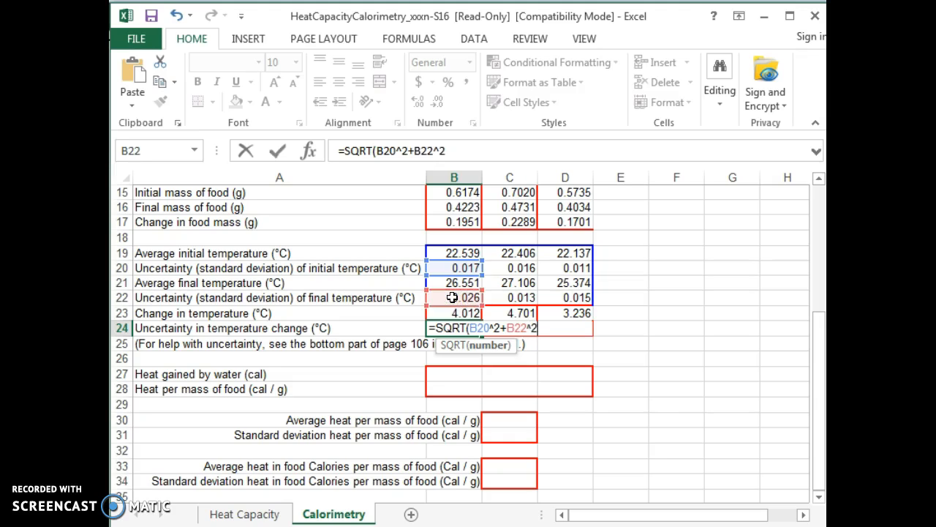
type(")")
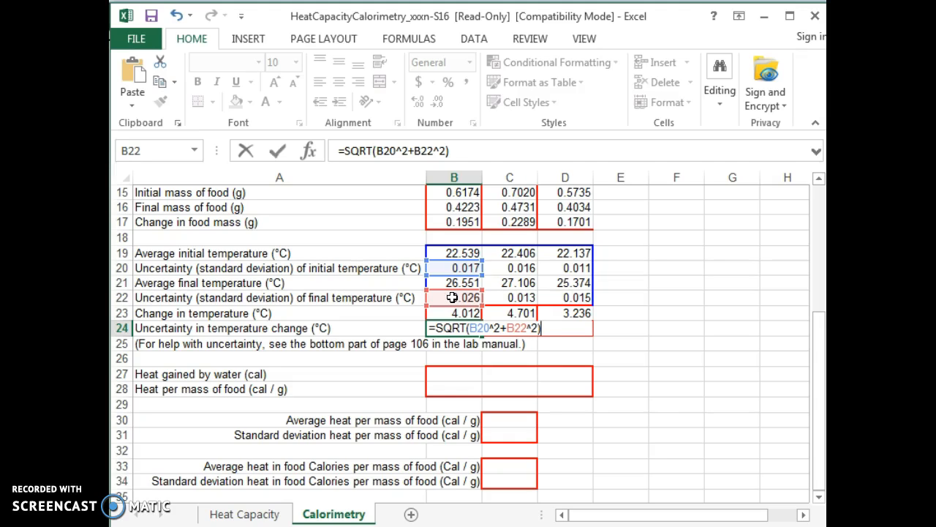
key("Return")
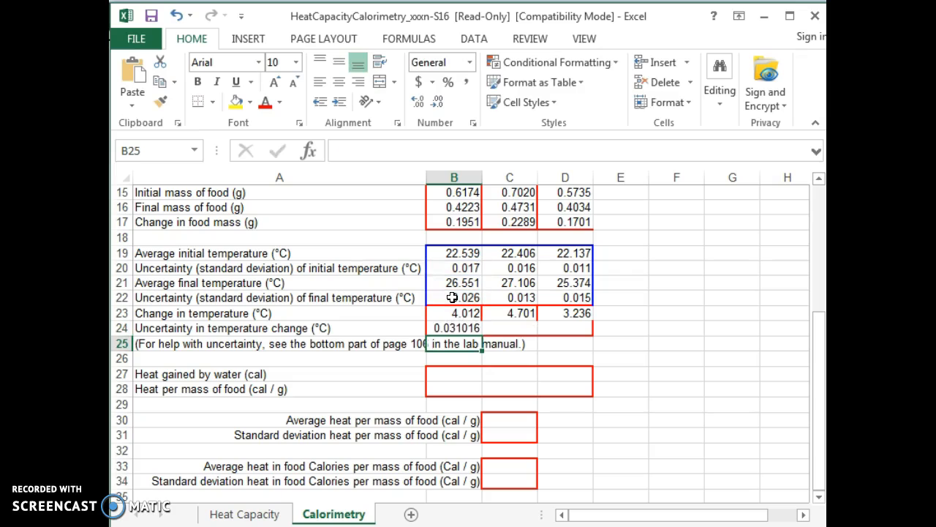
left_click(467, 328)
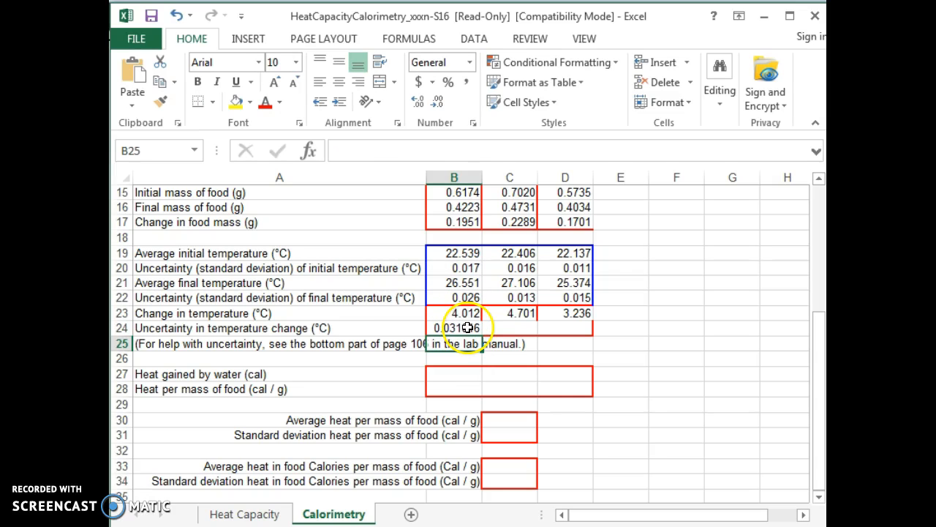
left_click_drag(483, 334, 578, 333)
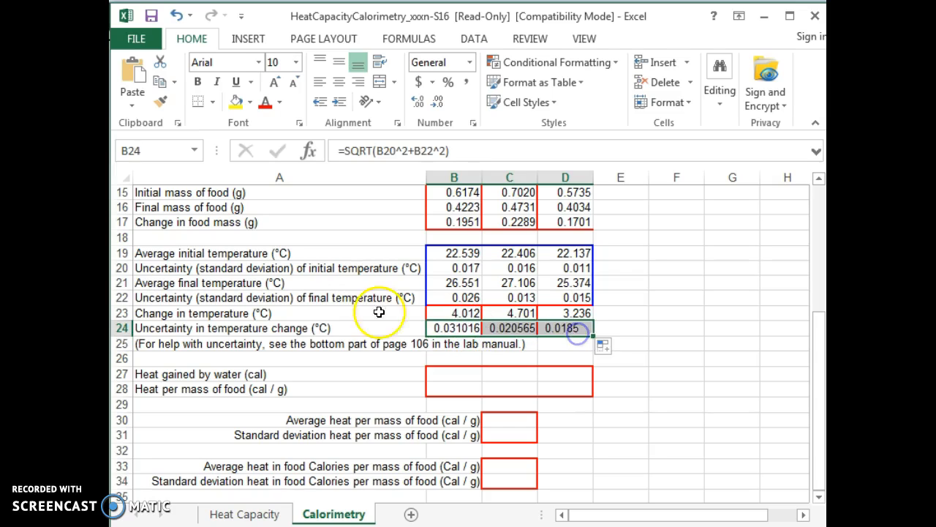
left_click(419, 347)
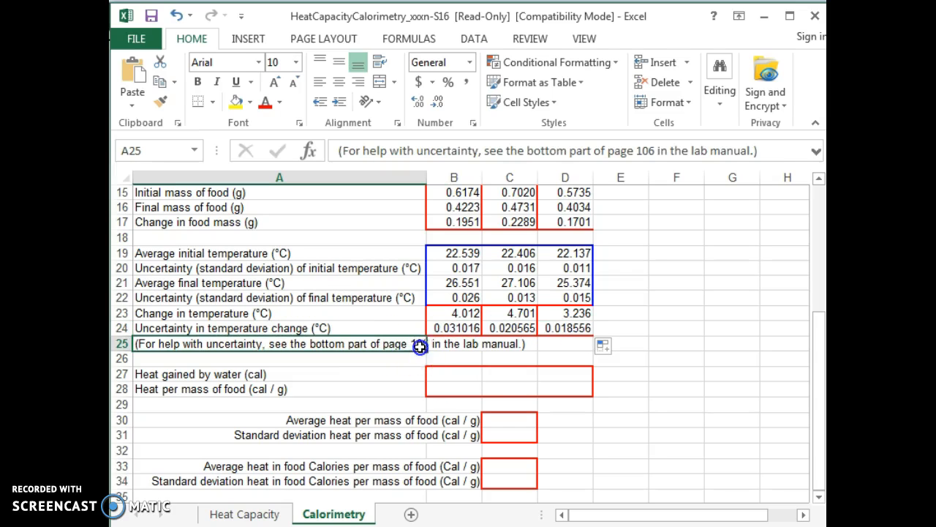
left_click(371, 368)
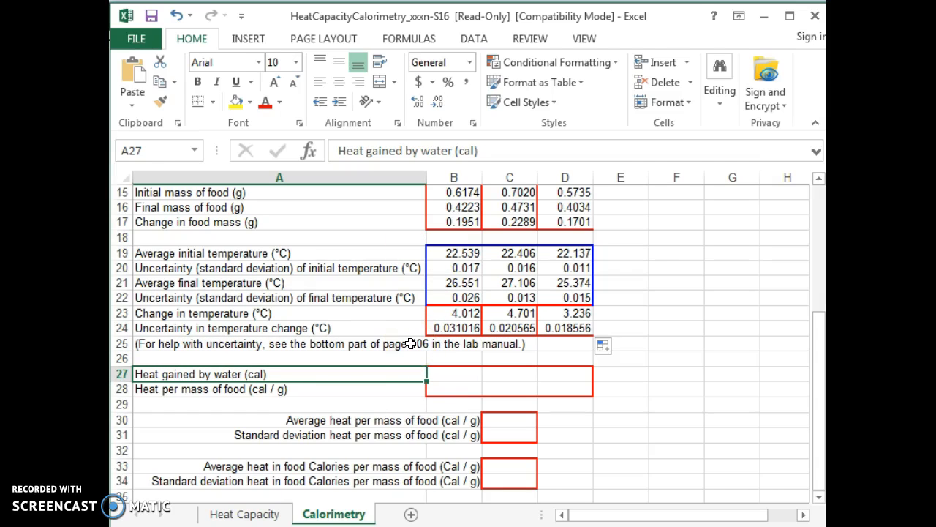
- Examine the Trial 1 total heat capacity of water in B10 as an input for the heat gained by water in B27
left_click(458, 374)
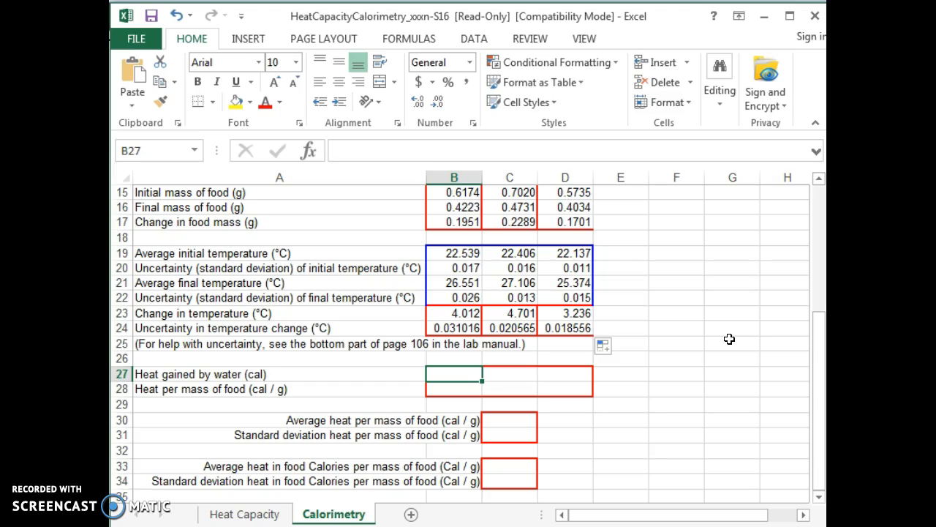
left_click_drag(819, 352, 820, 255)
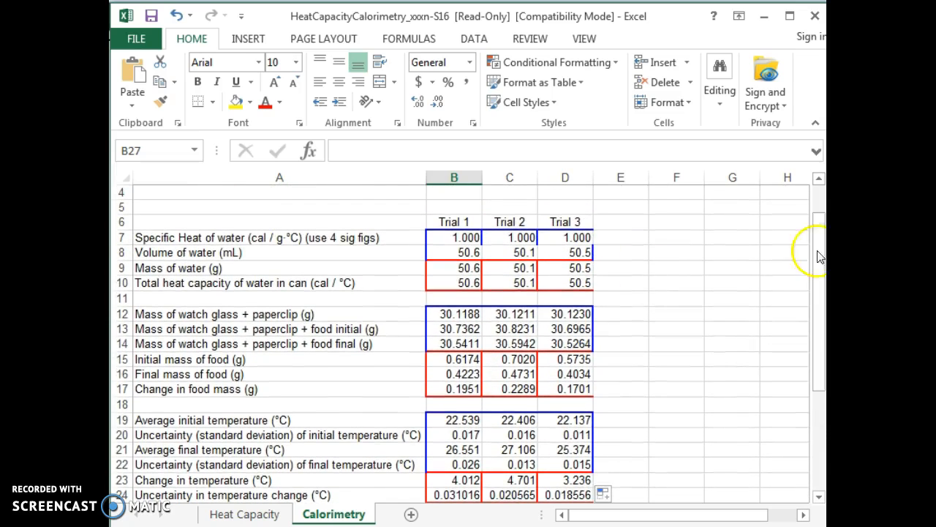
left_click(443, 282)
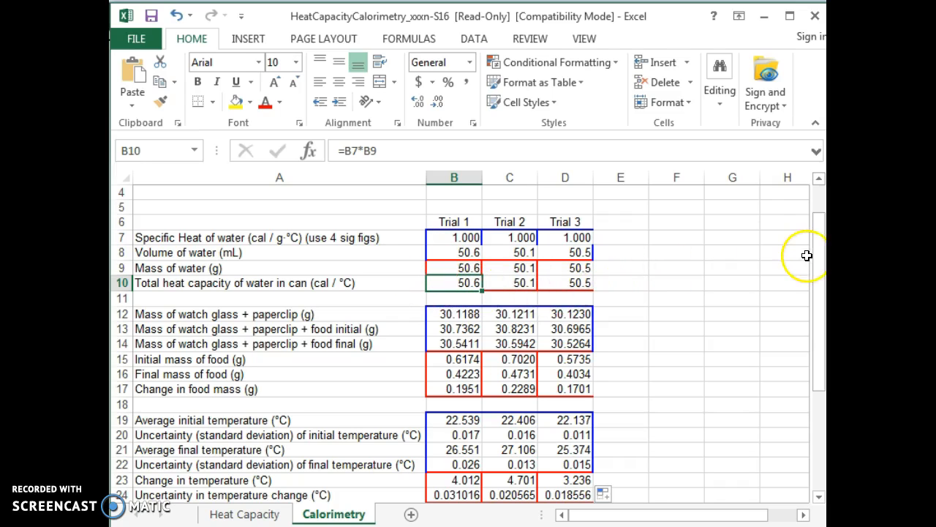
- Calculate the heat gained by water in B27 as B10*B23 and copy the formula across to Trials 2 and 3
left_click_drag(821, 247, 821, 328)
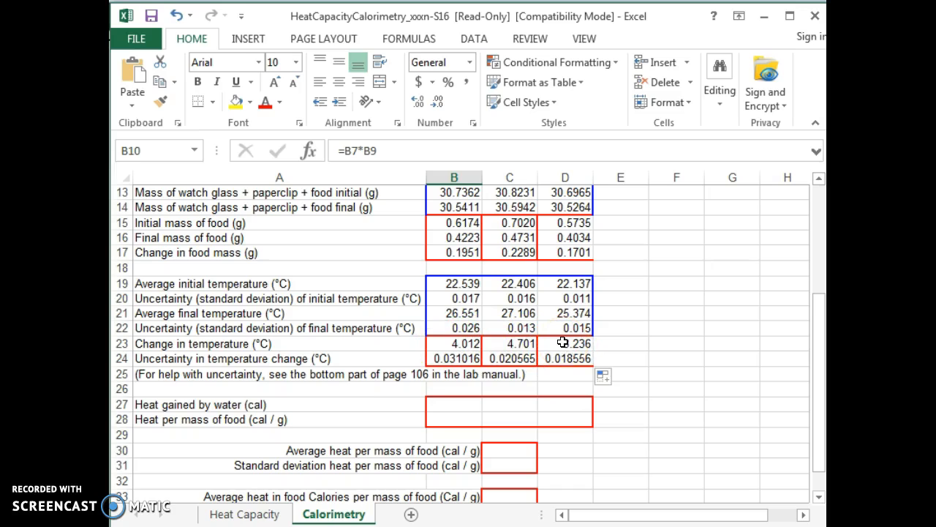
left_click(448, 404)
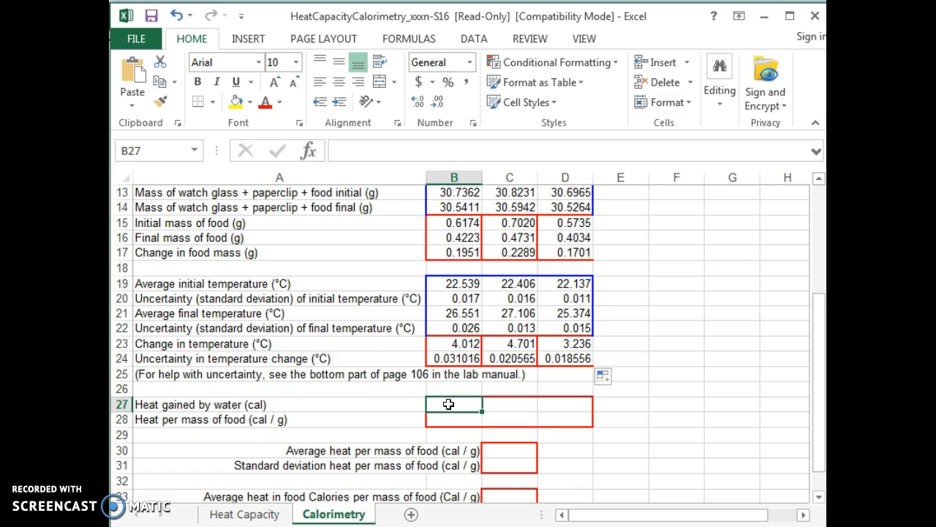
type("=")
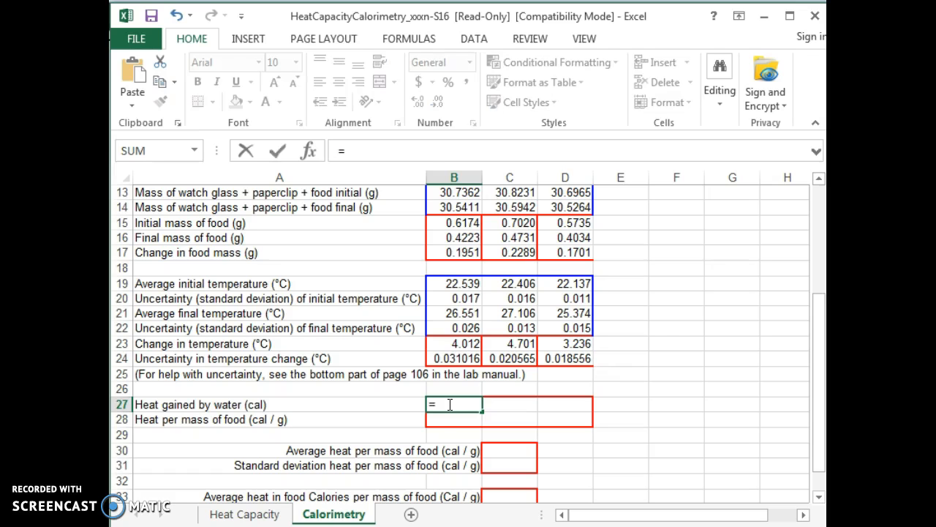
left_click_drag(821, 307, 821, 245)
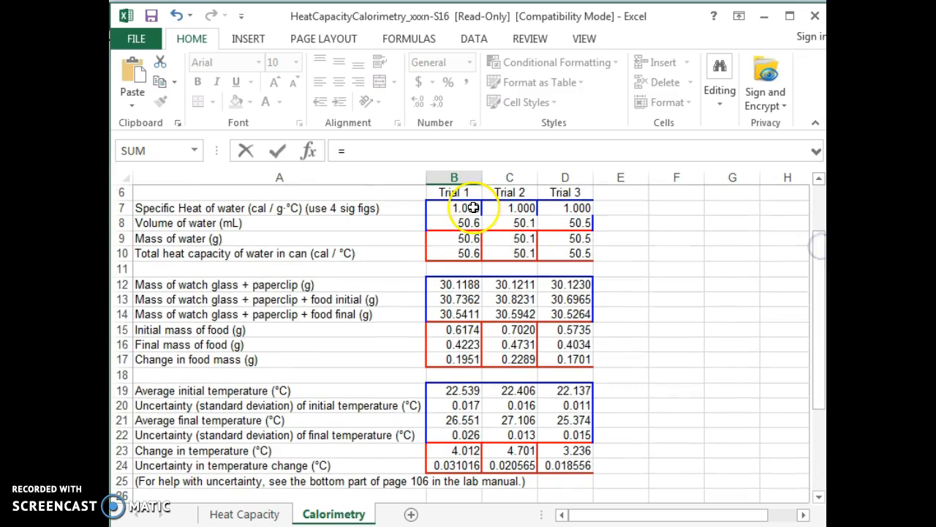
left_click(459, 250)
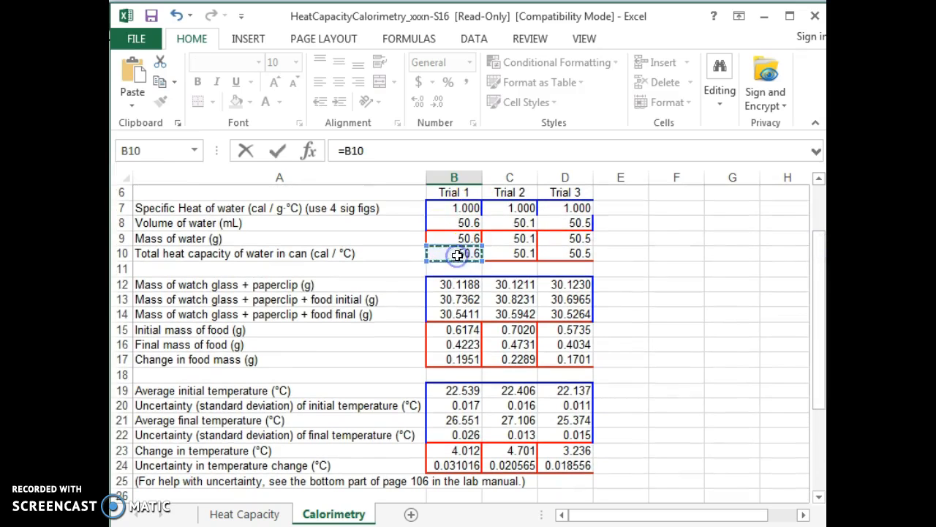
left_click_drag(819, 270, 822, 322)
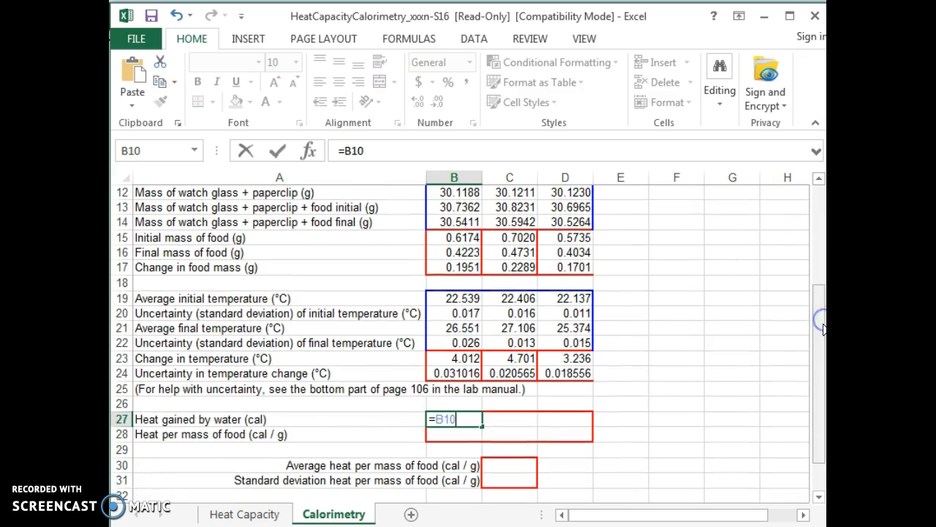
type("*")
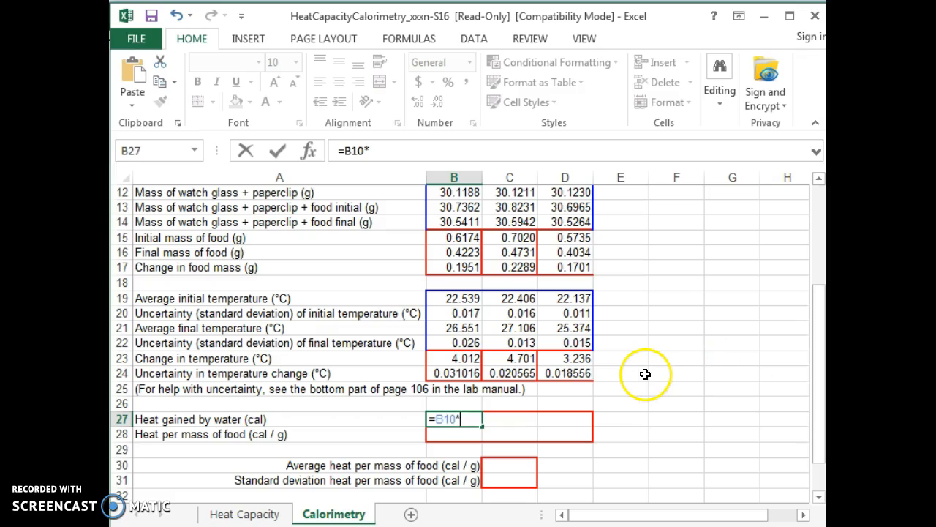
left_click(472, 359)
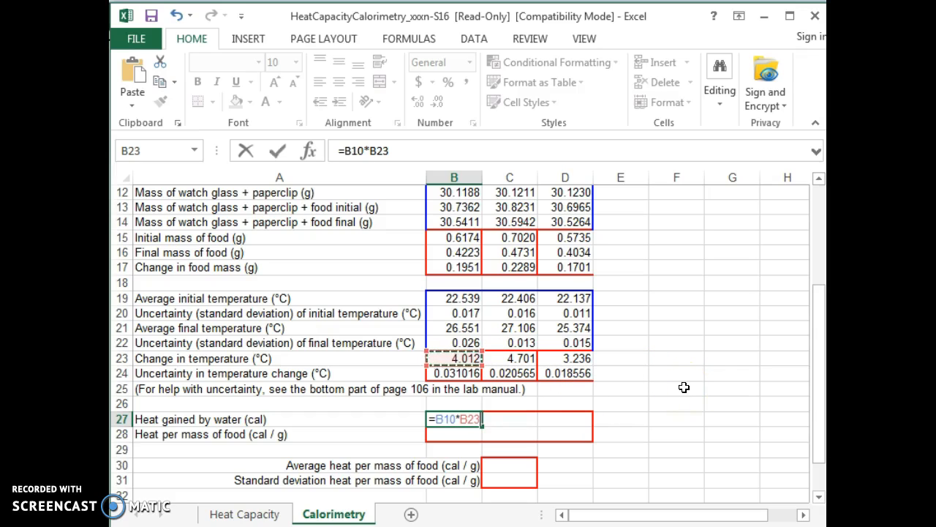
key("Return")
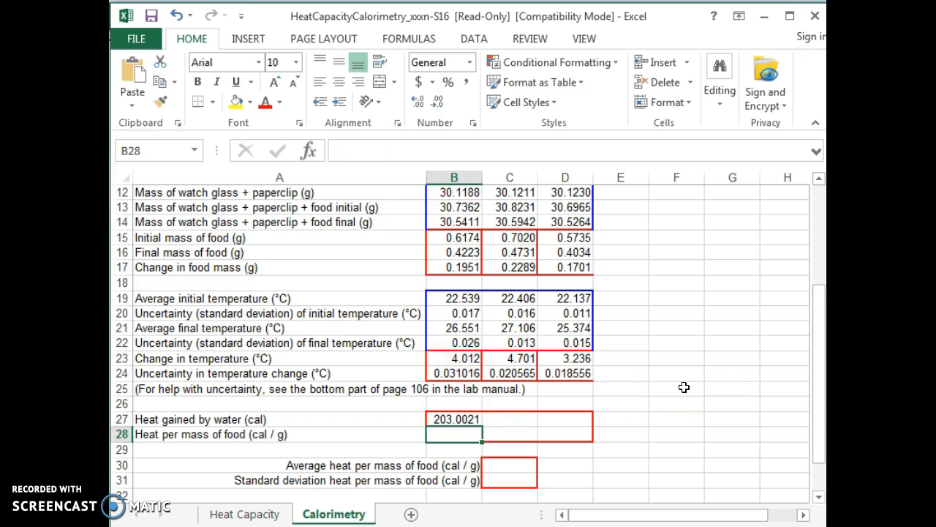
left_click(469, 419)
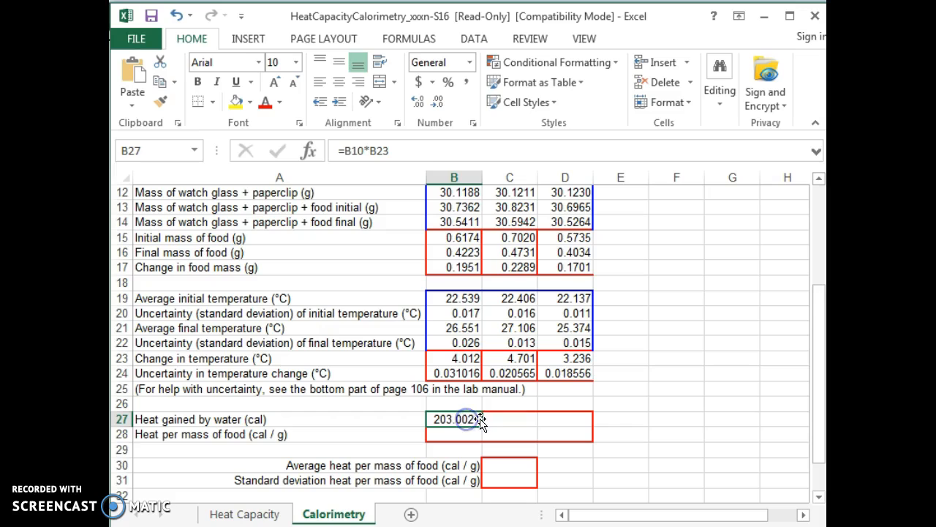
left_click_drag(481, 426, 590, 427)
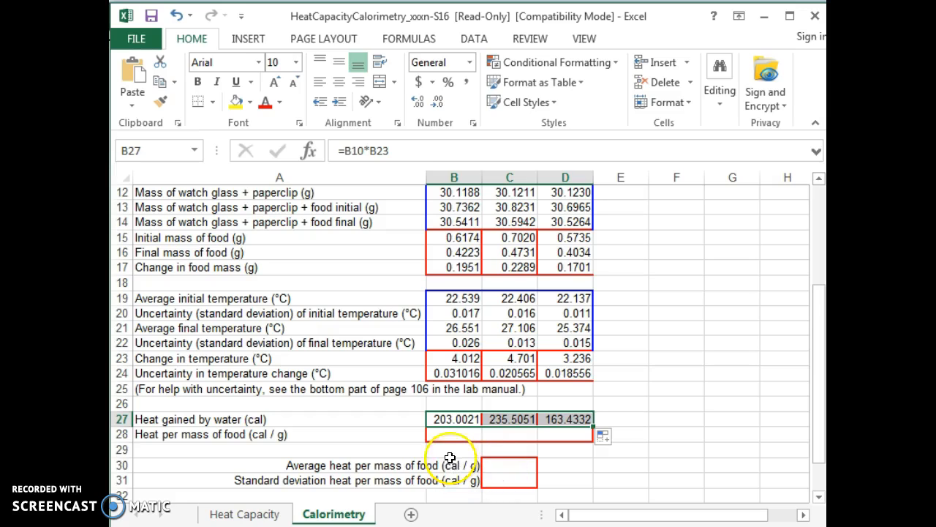
- Calculate the heat per mass of food in B28 as B27/B17 and copy the formula across to Trials 2 and 3
left_click(442, 436)
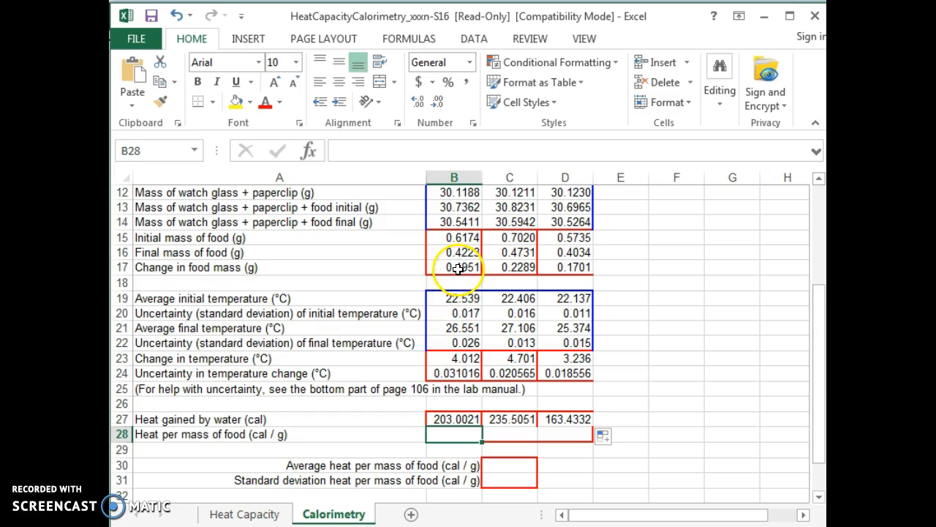
left_click(446, 437)
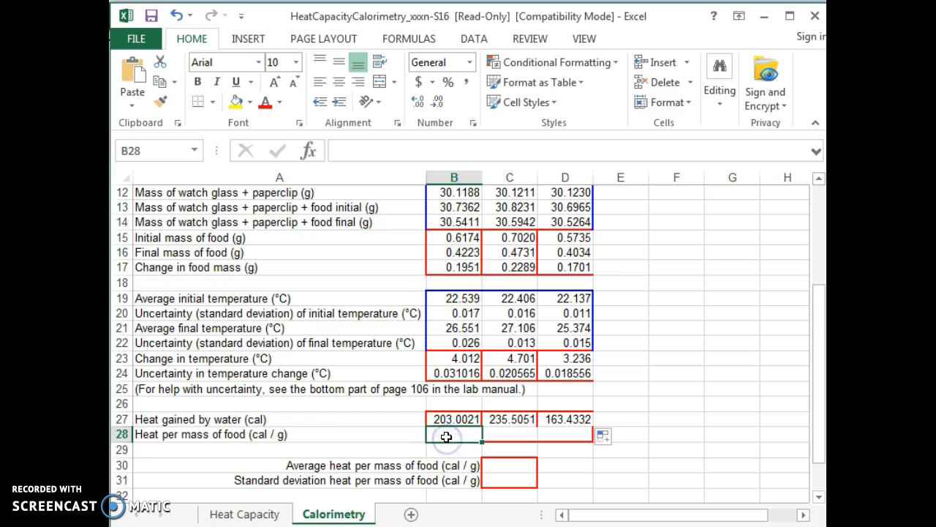
type("=")
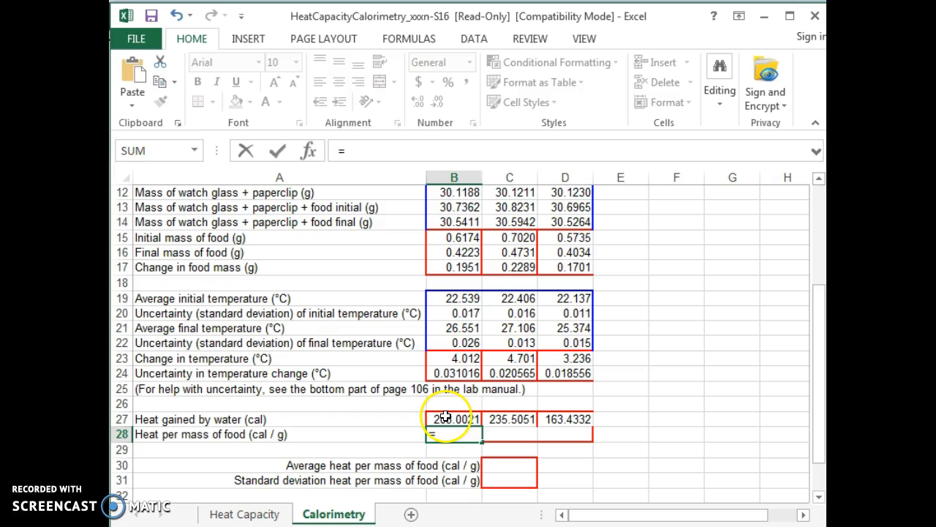
left_click(446, 418)
type("/")
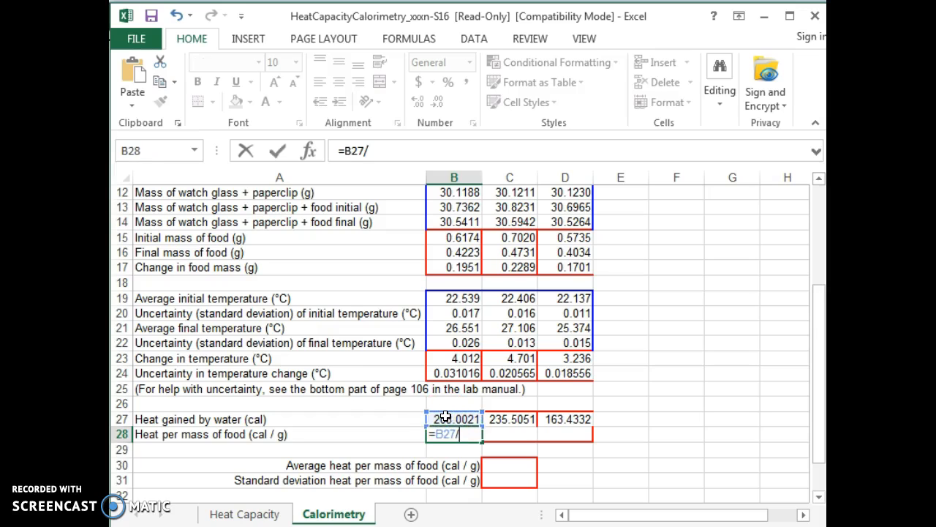
left_click(462, 272)
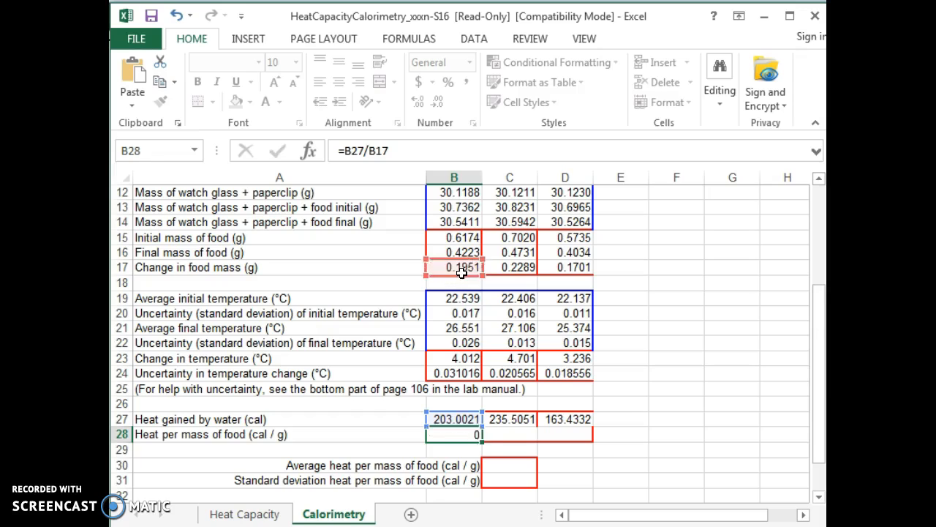
key("Return")
left_click(466, 432)
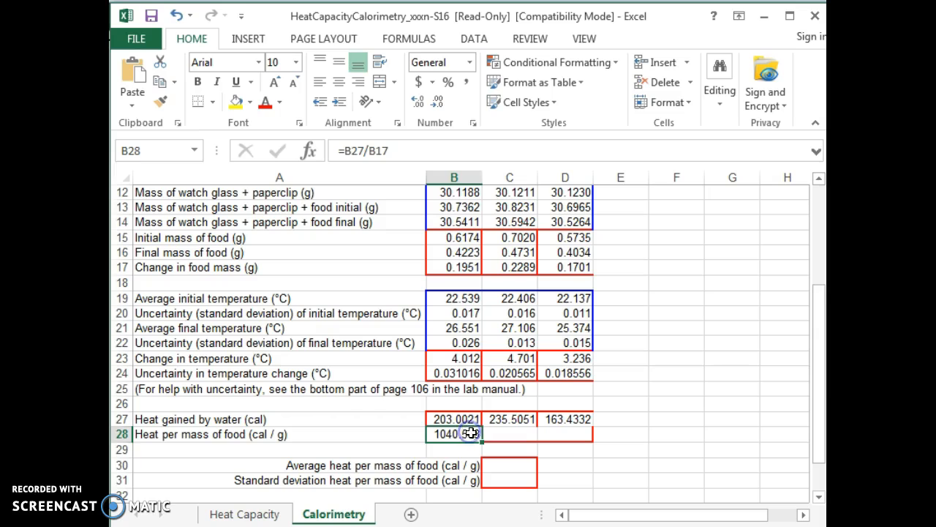
left_click_drag(481, 441, 564, 438)
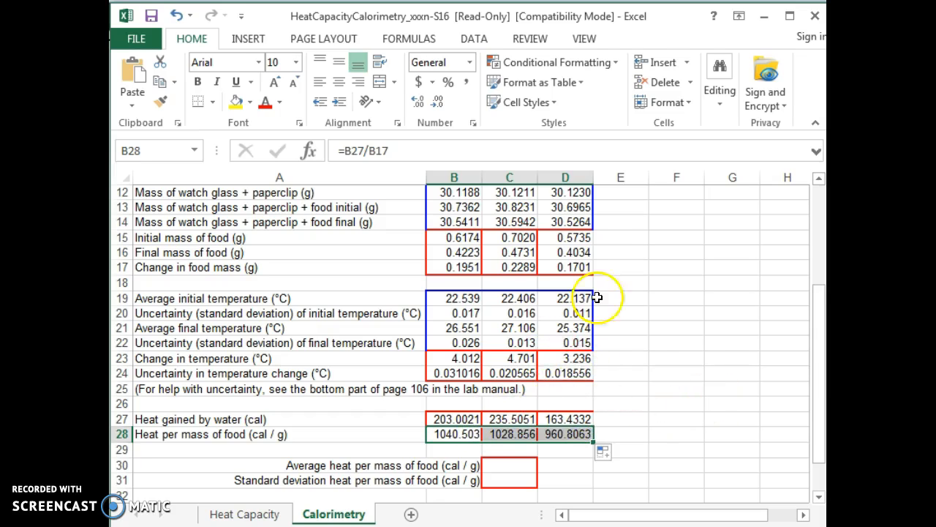
- Calculate the average heat per mass of food in C30 as AVERAGE(B28:D28)
left_click_drag(822, 324, 822, 357)
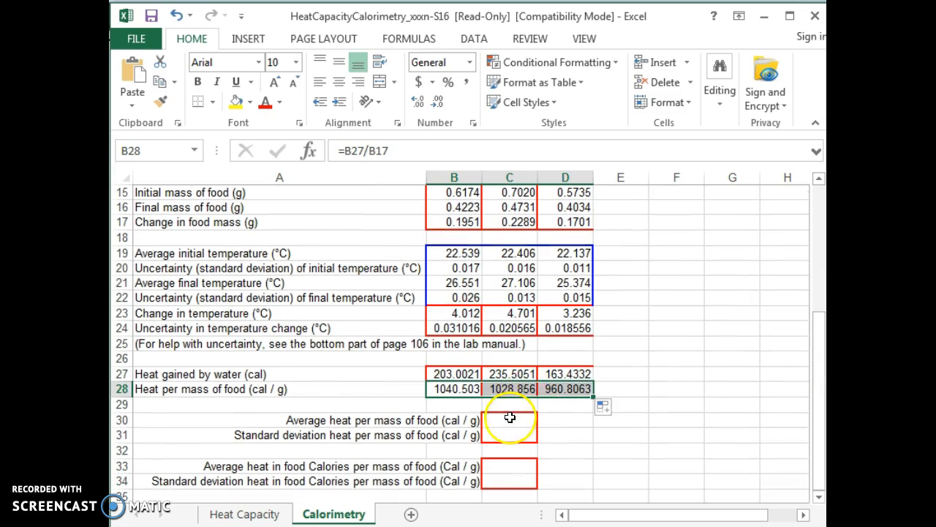
left_click(508, 418)
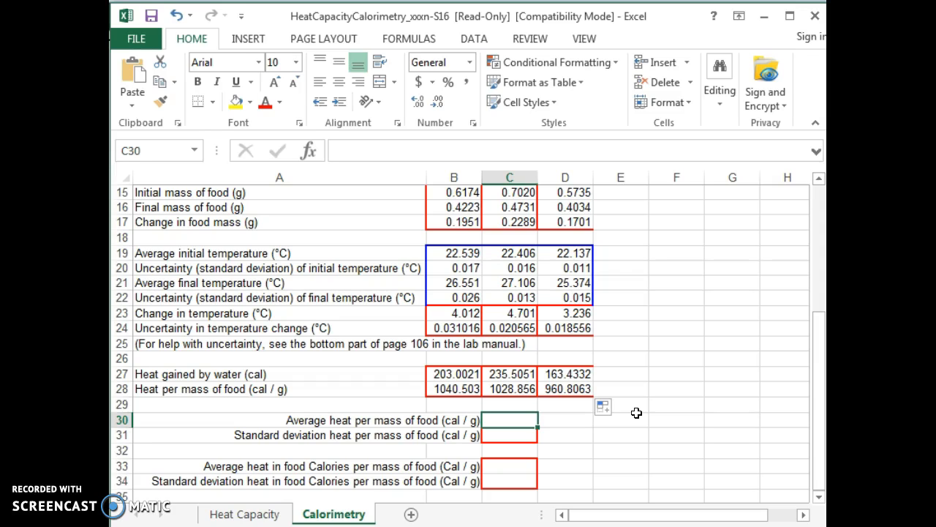
type("=")
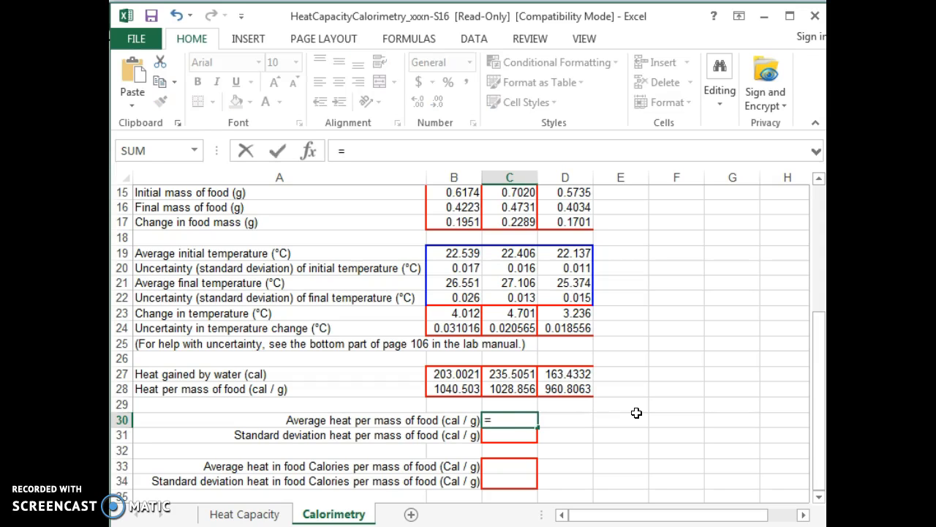
type("AVERAGE")
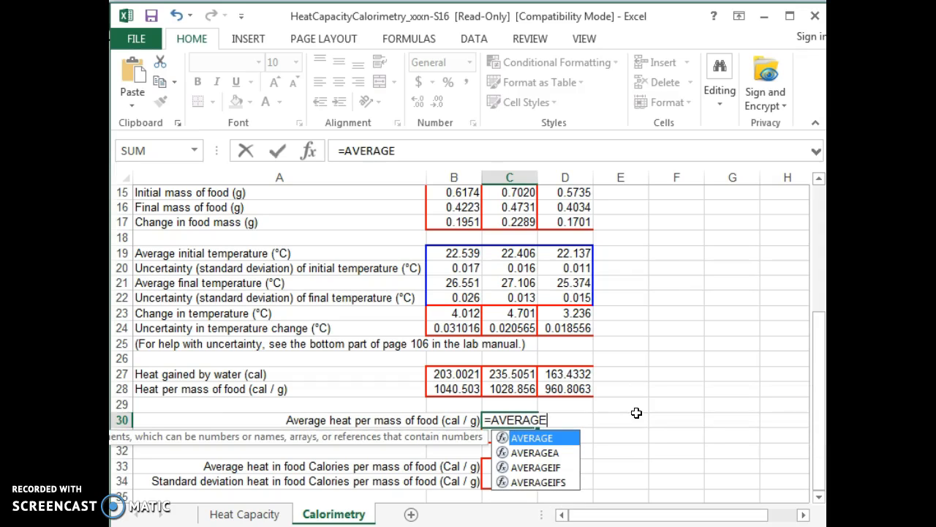
type("(")
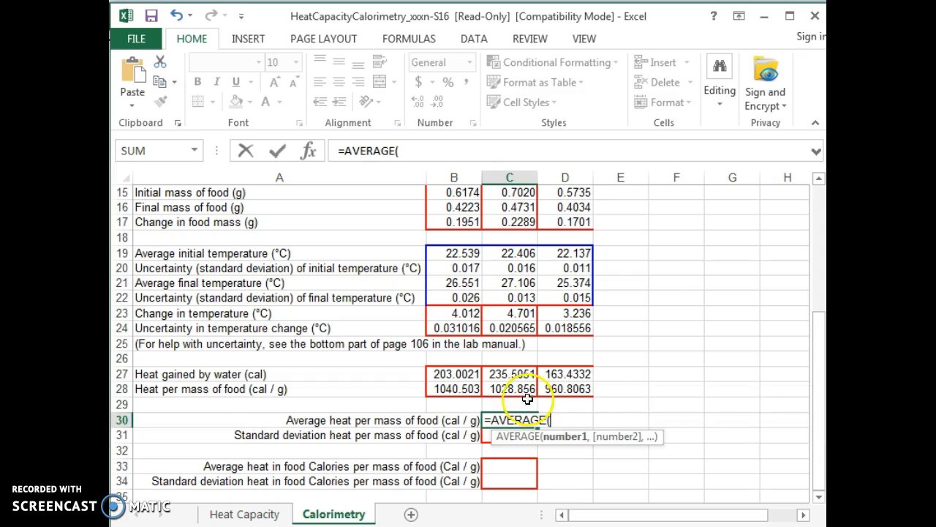
left_click(446, 390)
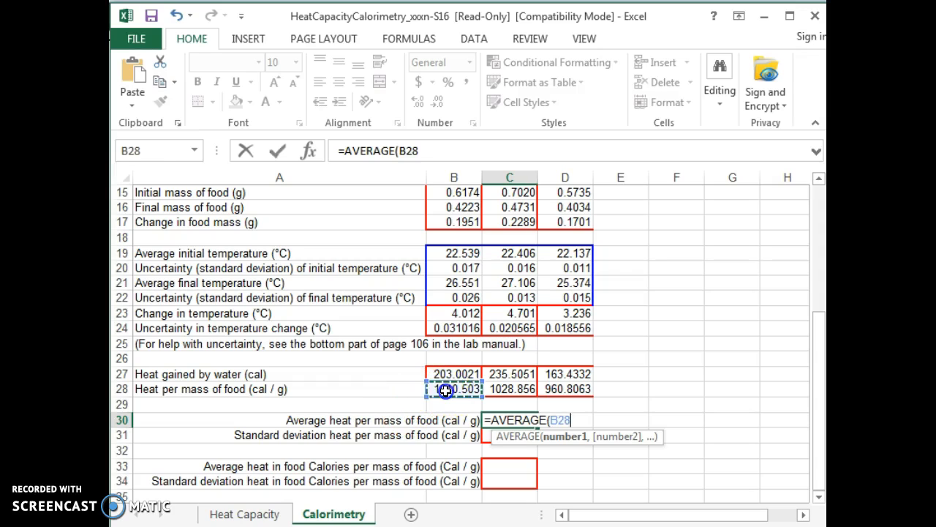
left_click_drag(445, 390, 571, 395)
type(")")
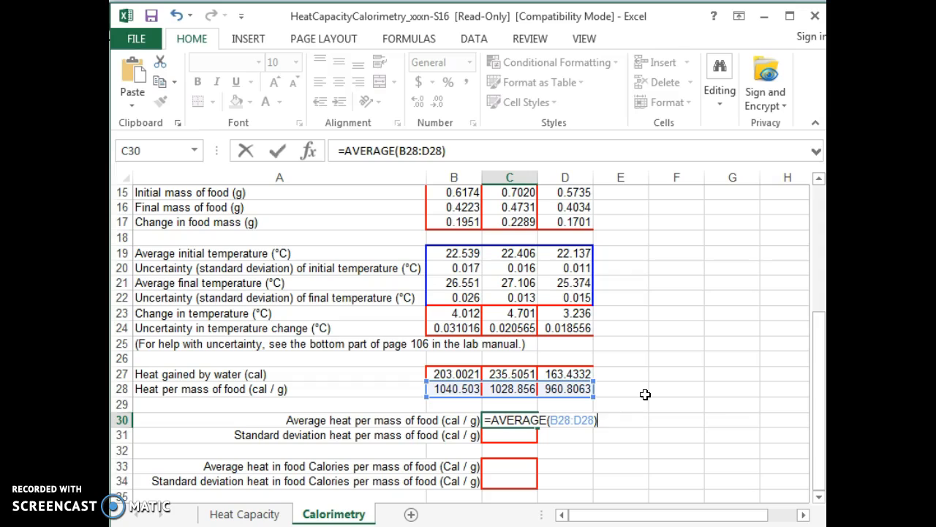
key("Return")
- Calculate the standard deviation of heat per mass of food in C31 with STDEV over B28:D28
left_click(510, 443)
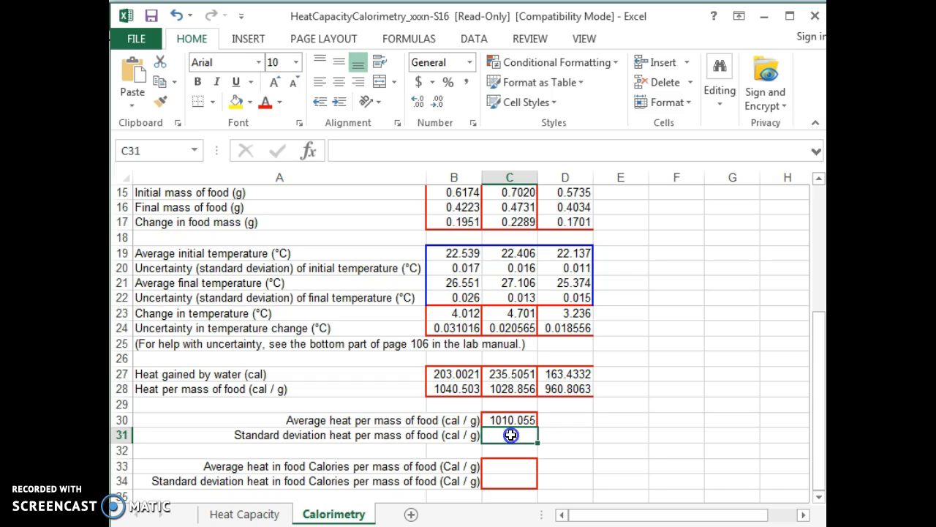
type("=AV")
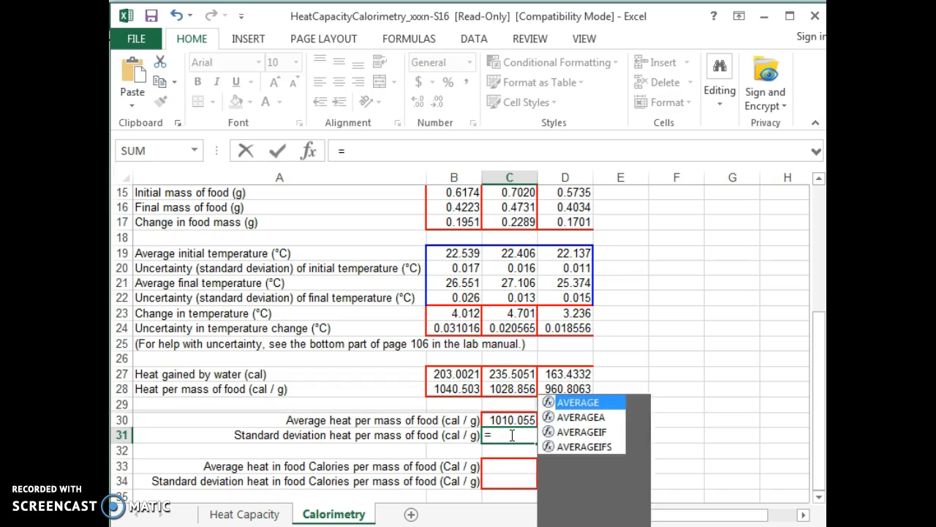
key("BackSpace")
key("BackSpace")
type("STDEV(")
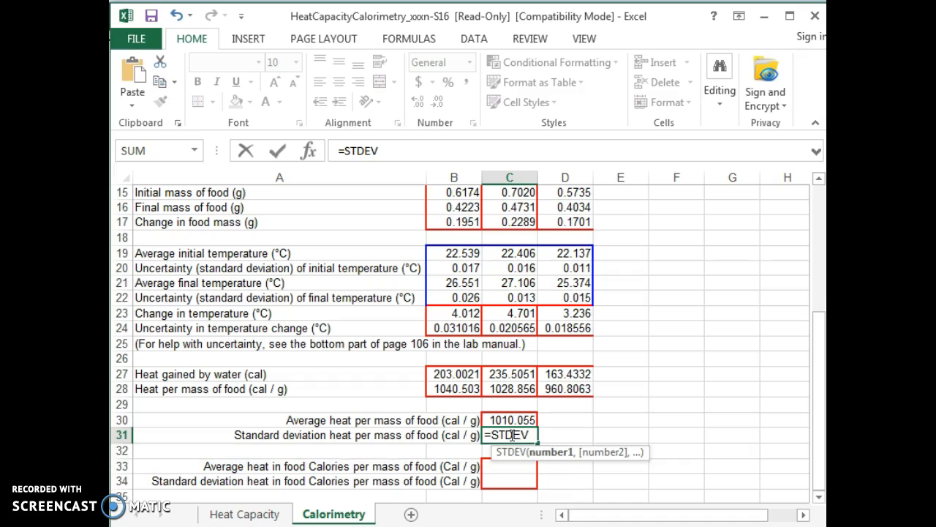
left_click_drag(453, 388, 559, 389)
type(")")
key("Return")
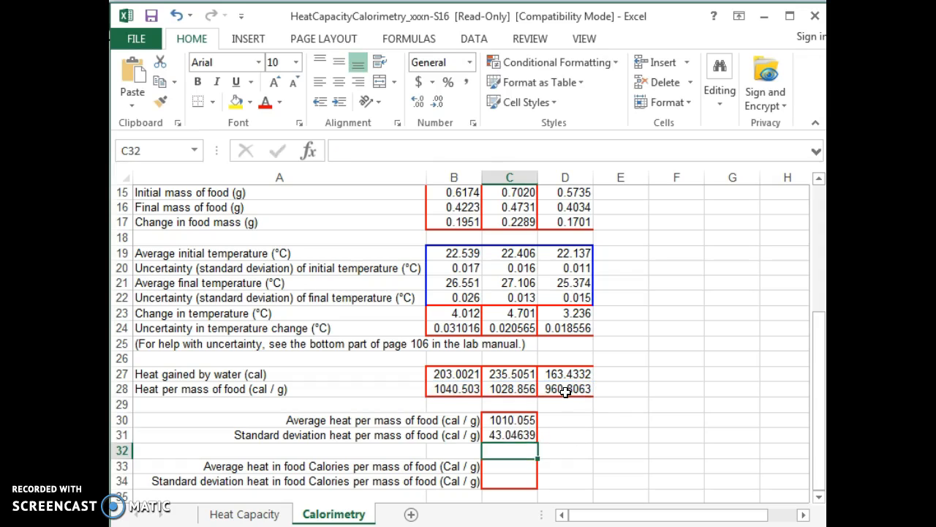
left_click(502, 466)
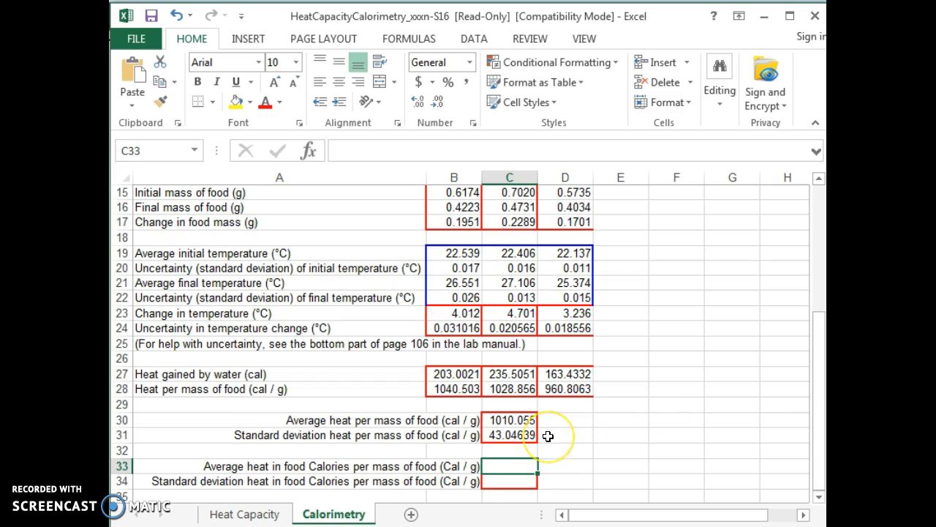
left_click(448, 388)
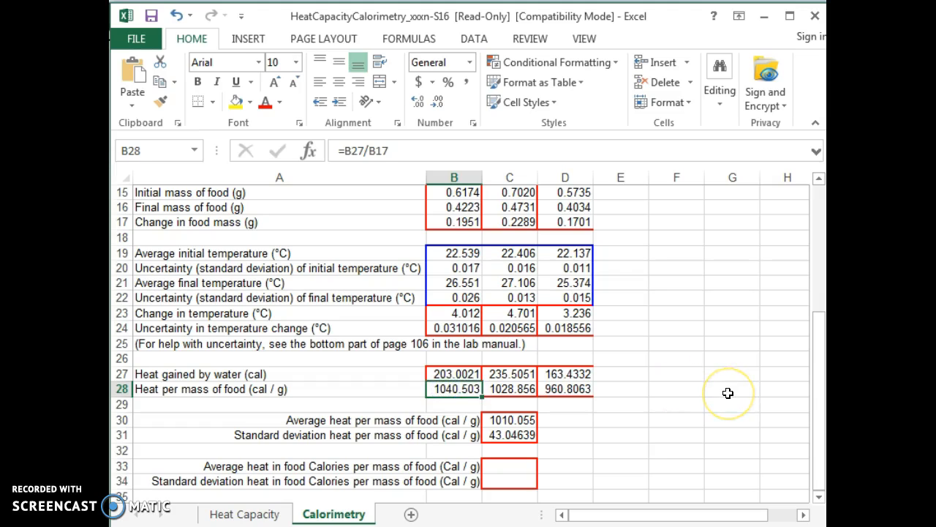
left_click(508, 465)
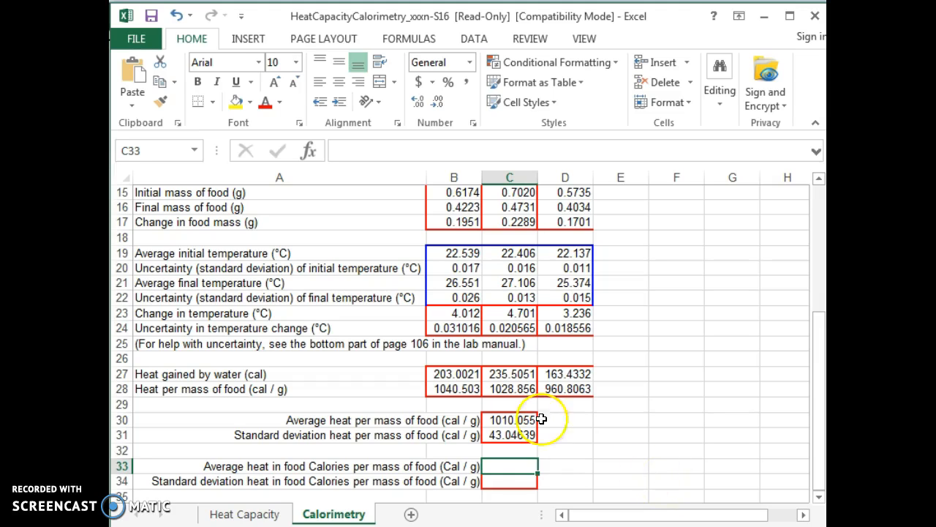
left_click_drag(448, 389, 563, 389)
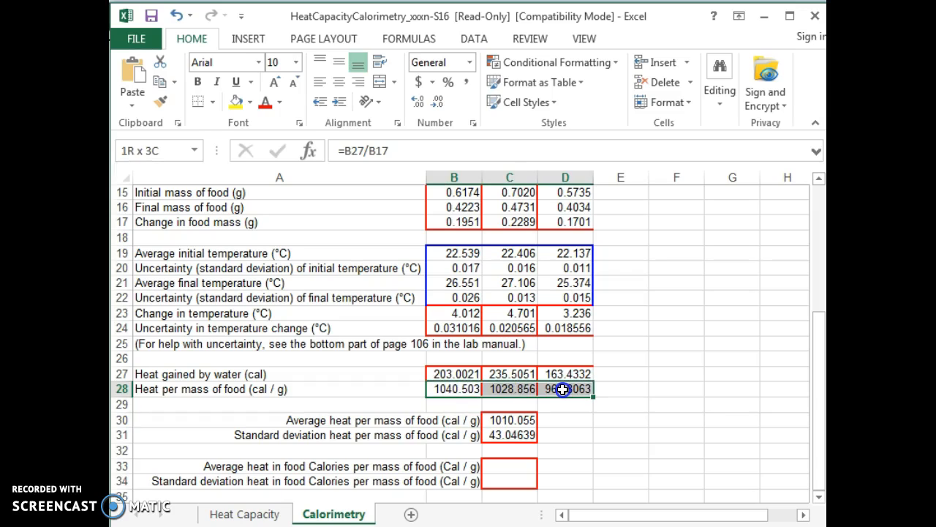
left_click(516, 420)
left_click(507, 435)
- Calculate the average heat in food Calories per mass of food in C33 as C30/1000
left_click(492, 468)
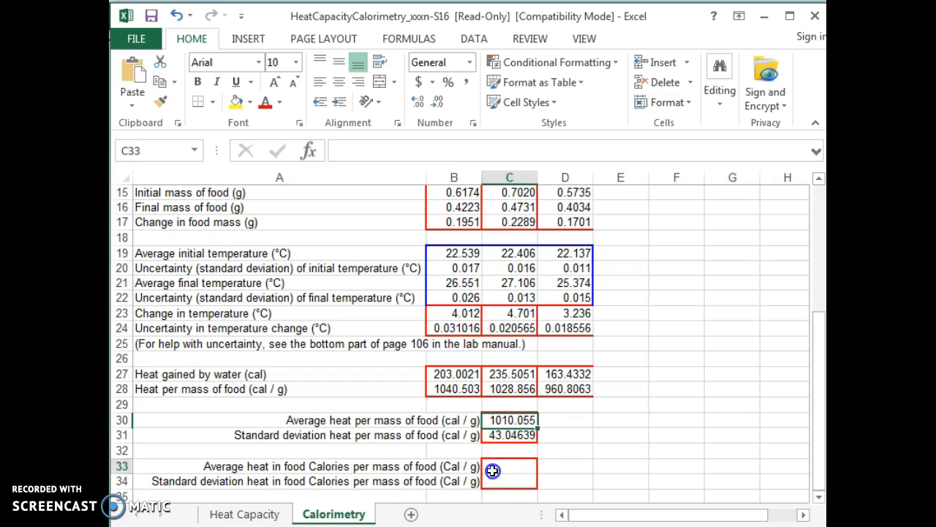
type("=")
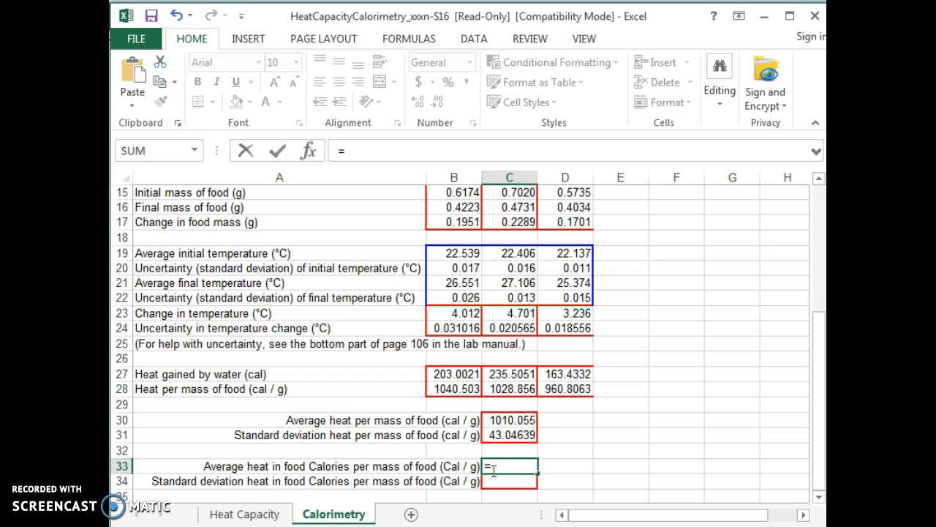
left_click(511, 418)
type("/1000")
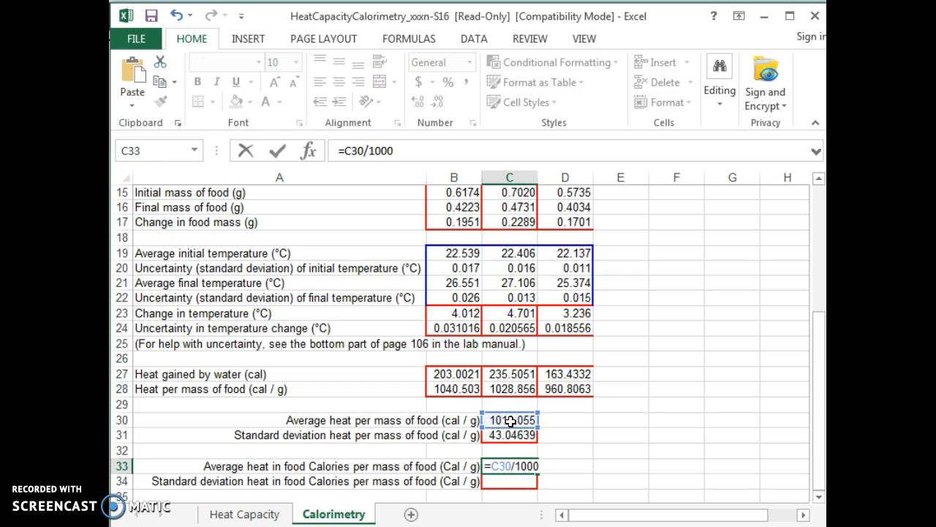
key("Return")
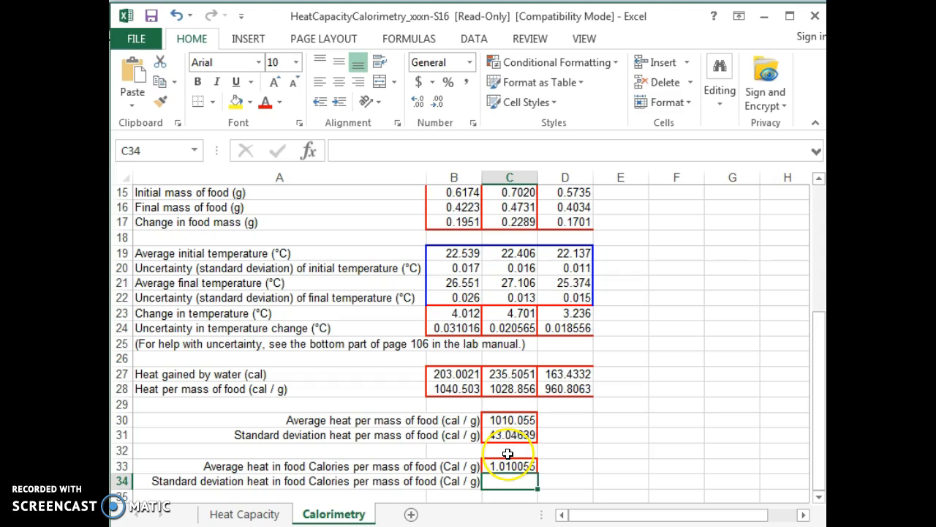
- Calculate the standard deviation of heat in food Calories per mass of food in C34 as C31/1000
type("=")
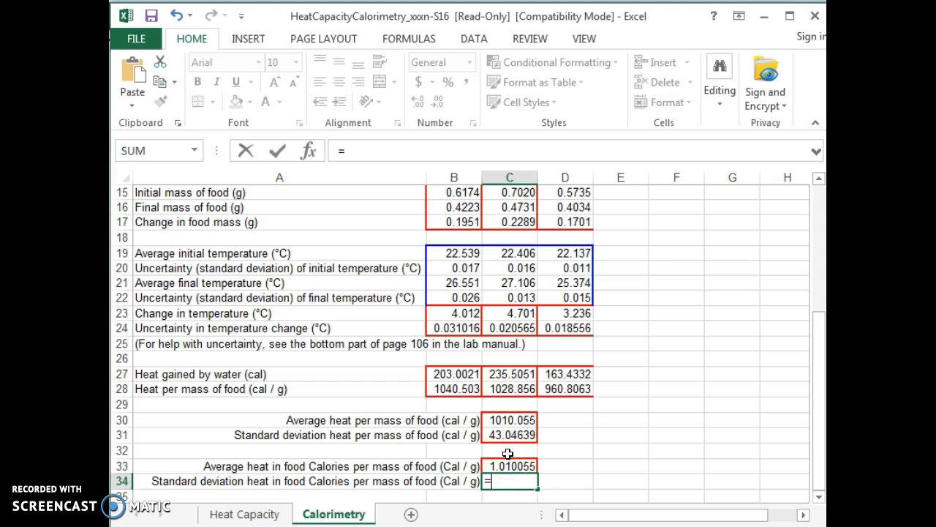
left_click(507, 436)
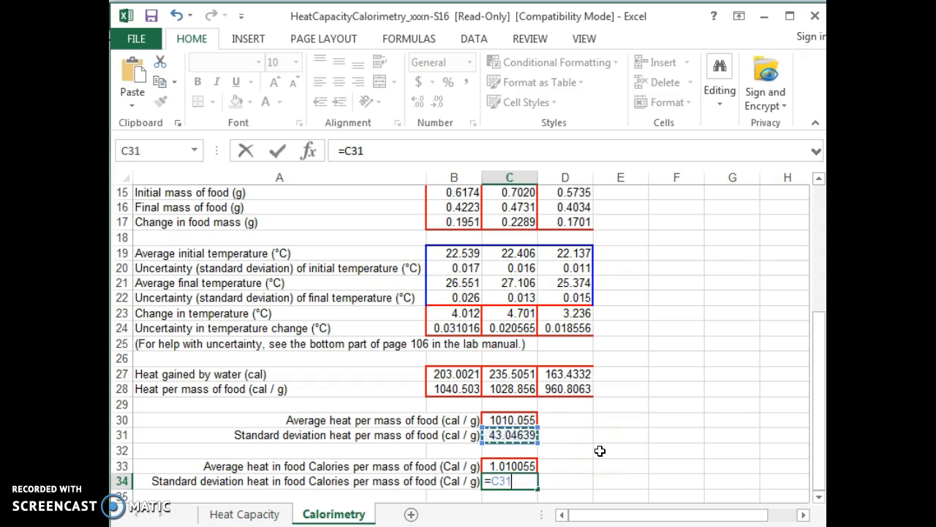
type("/1000")
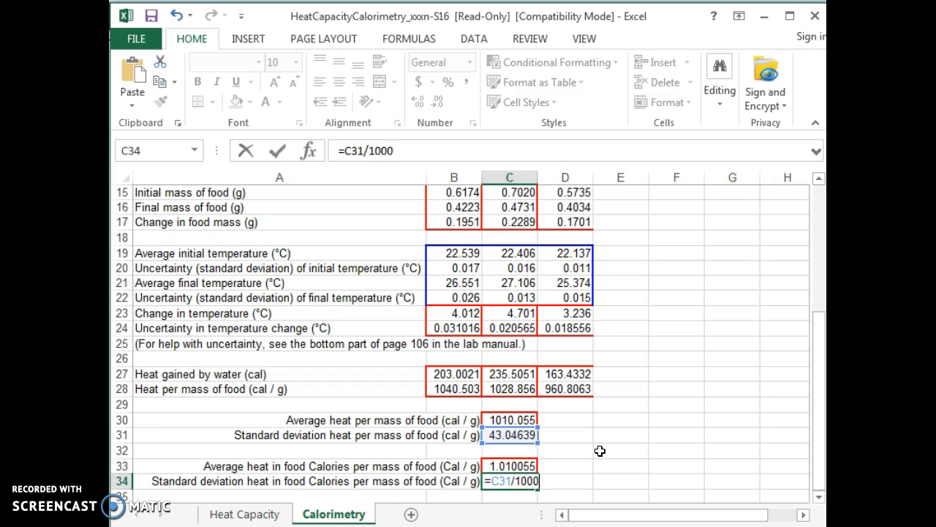
key("Return")
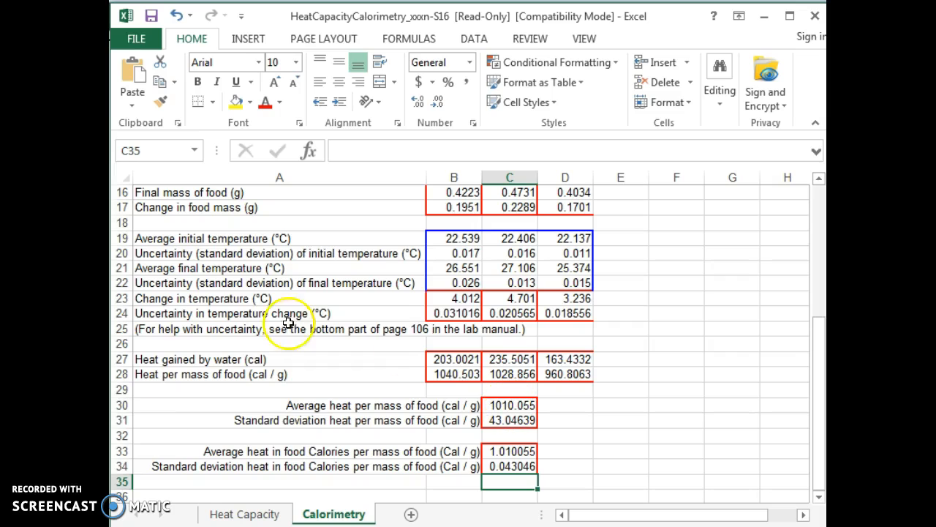
- View the Heat Capacity sheet and return to the Calorimetry sheet
left_click(253, 516)
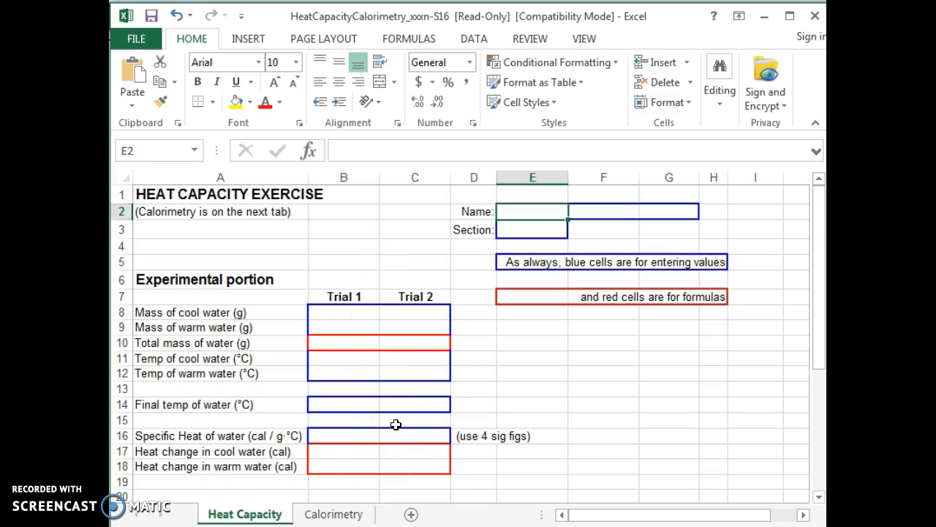
left_click(341, 519)
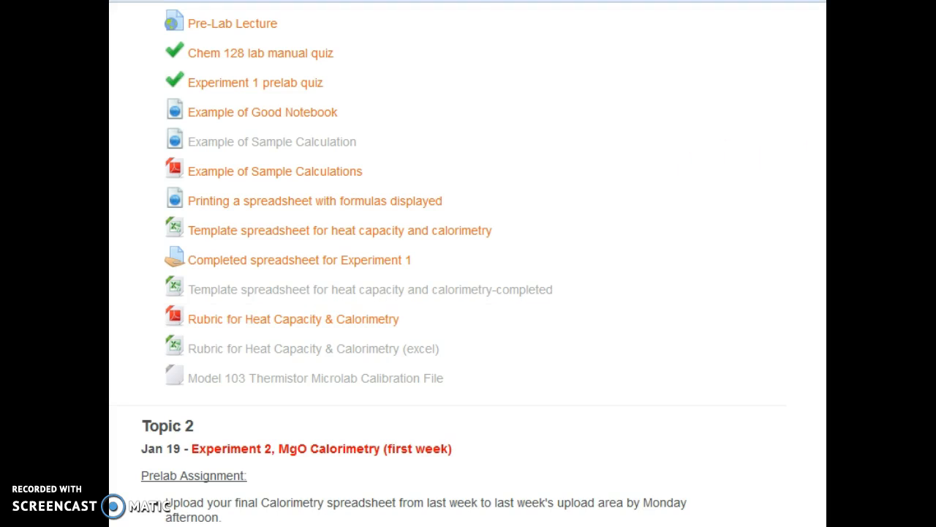
- On the course page in the browser, examine the mini lab report items for experiment 1, from the spreadsheet hardcopies to the sample calculations
scroll(468, 264, "up", 5)
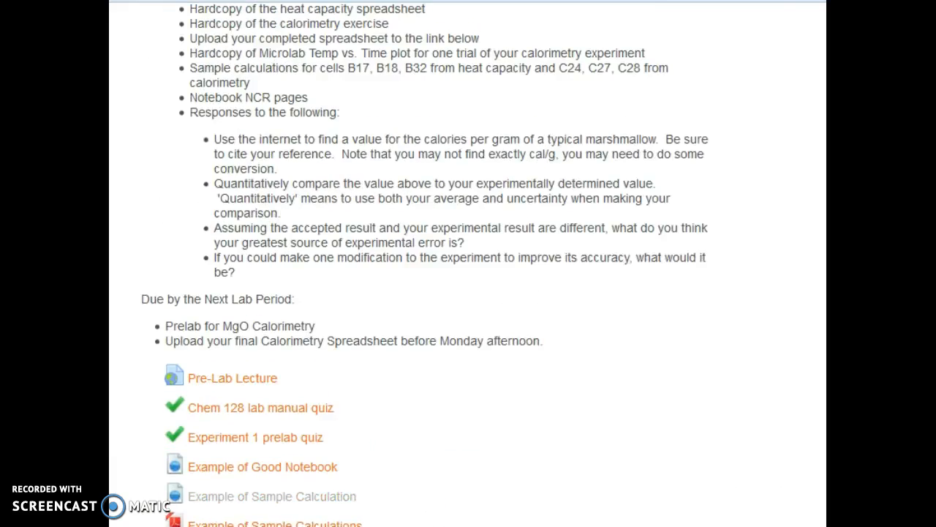
scroll(469, 264, "up", 2)
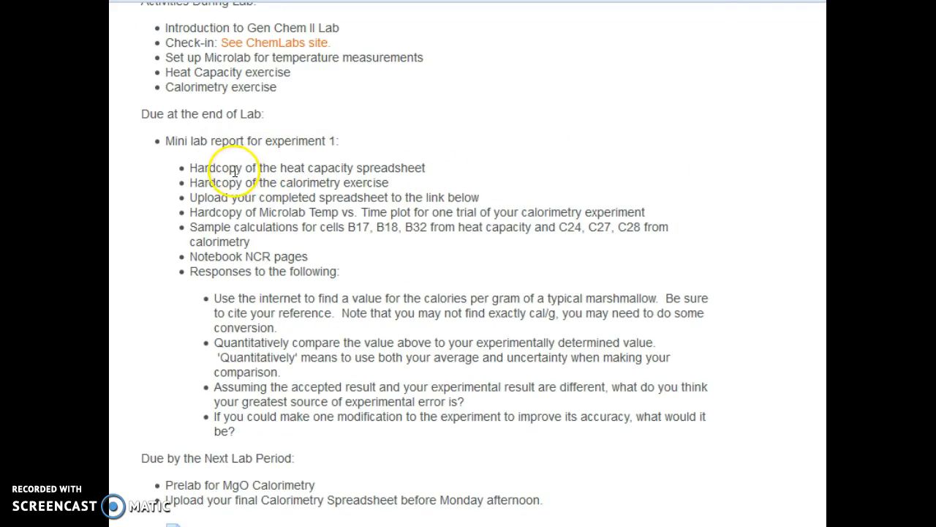
left_click(425, 169)
left_click_drag(425, 169, 177, 176)
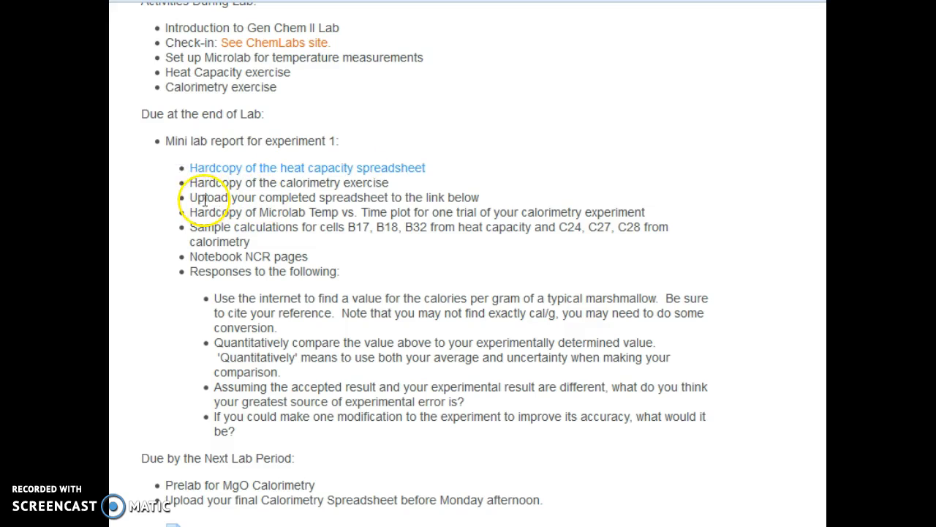
left_click(191, 184)
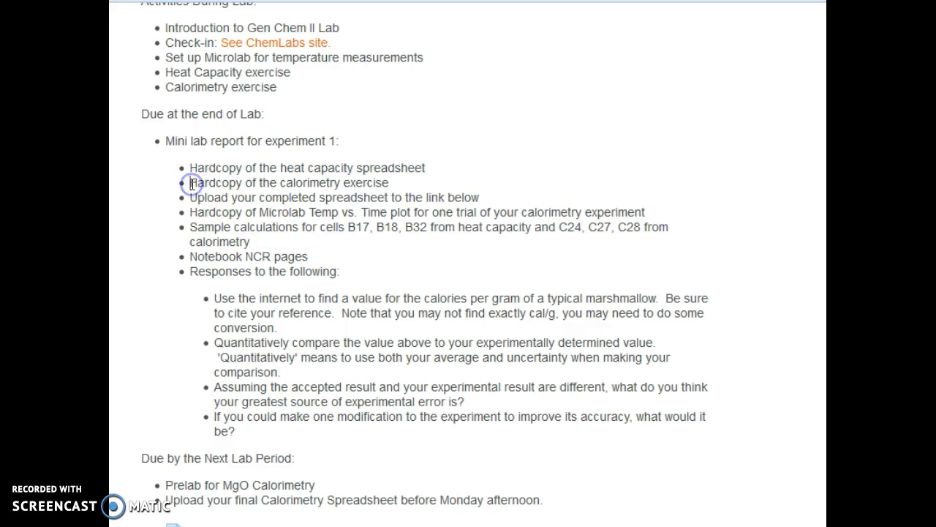
left_click_drag(190, 186, 406, 182)
left_click(196, 187)
left_click_drag(191, 196, 293, 196)
triple_click(179, 212)
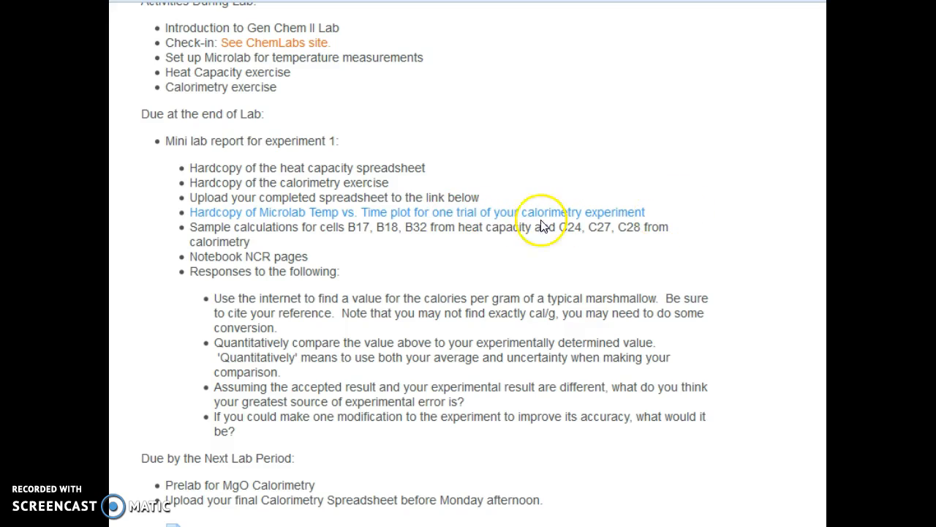
left_click_drag(349, 230, 641, 227)
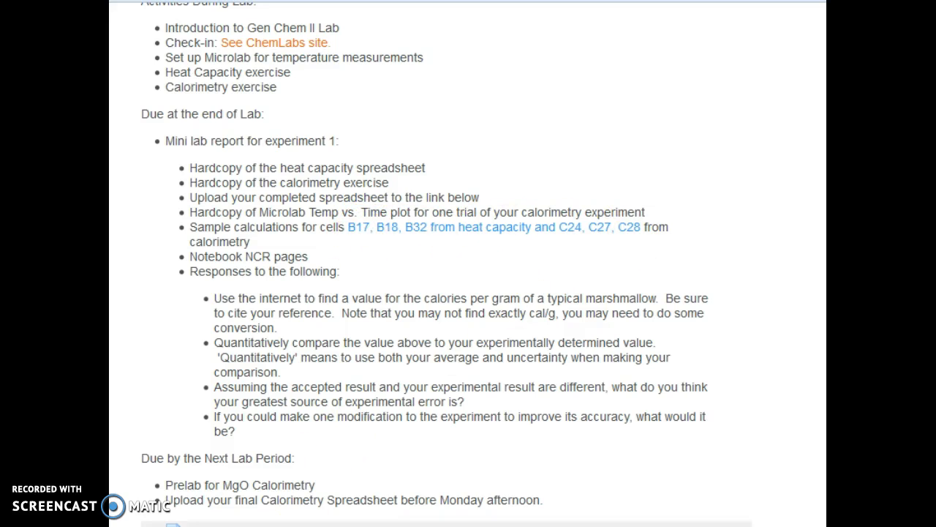
- Switch to the HeatCapacityCalorimetry workbook in Excel and inspect the change in food mass formula for Trial 1 in B17
mouse_move(264, 526)
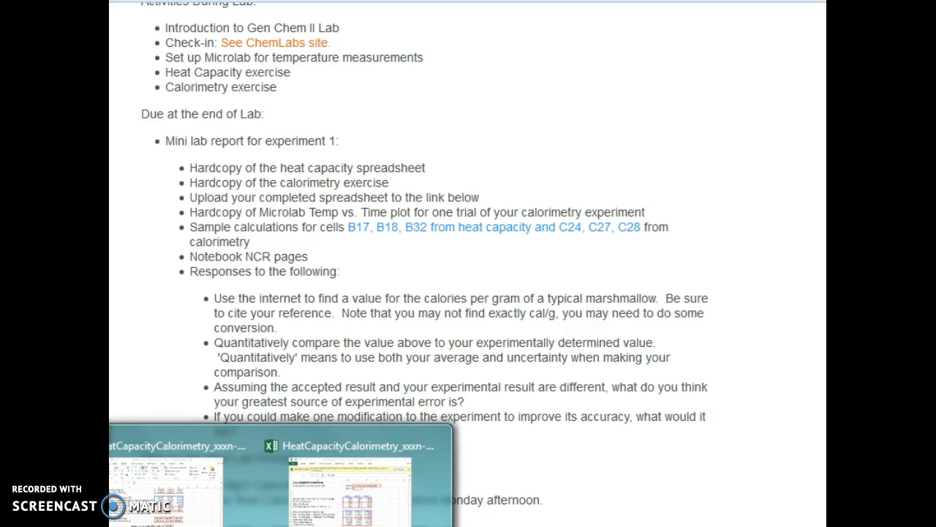
left_click(209, 495)
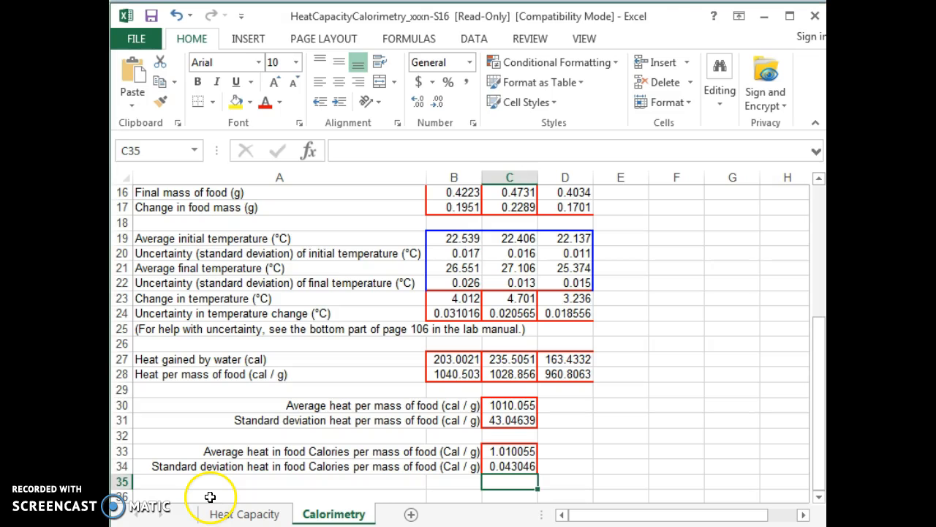
left_click(460, 208)
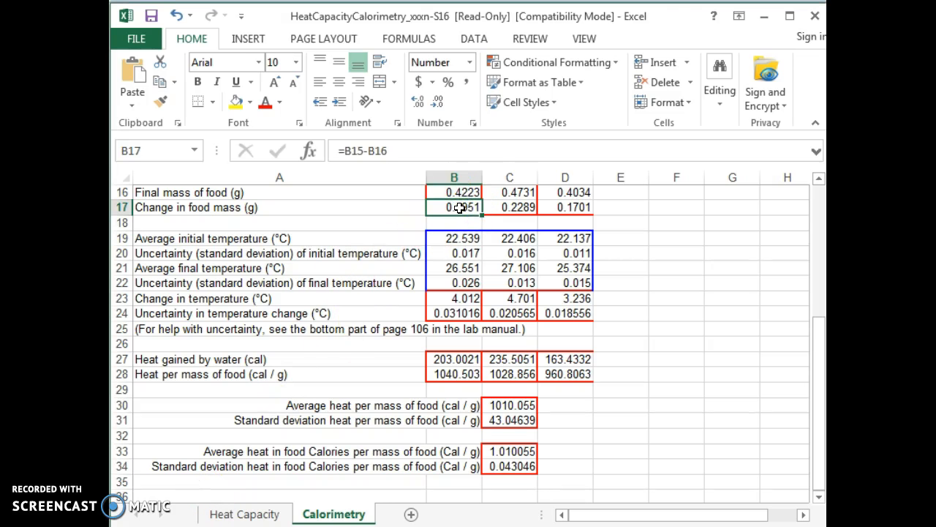
left_click_drag(818, 336, 818, 261)
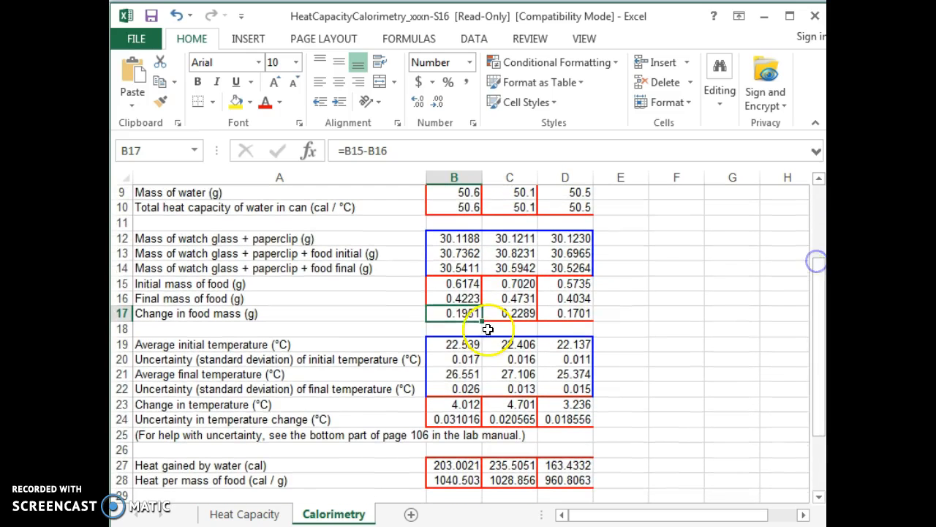
left_click(451, 313)
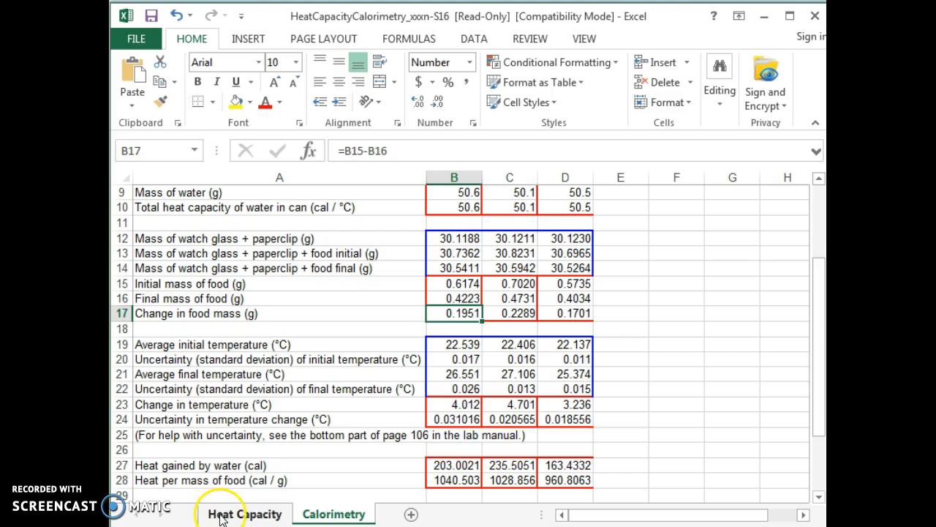
- Switch back to the course page, open Example of Sample Calculations and read the worked calculation for cell H11
key("alt+Tab")
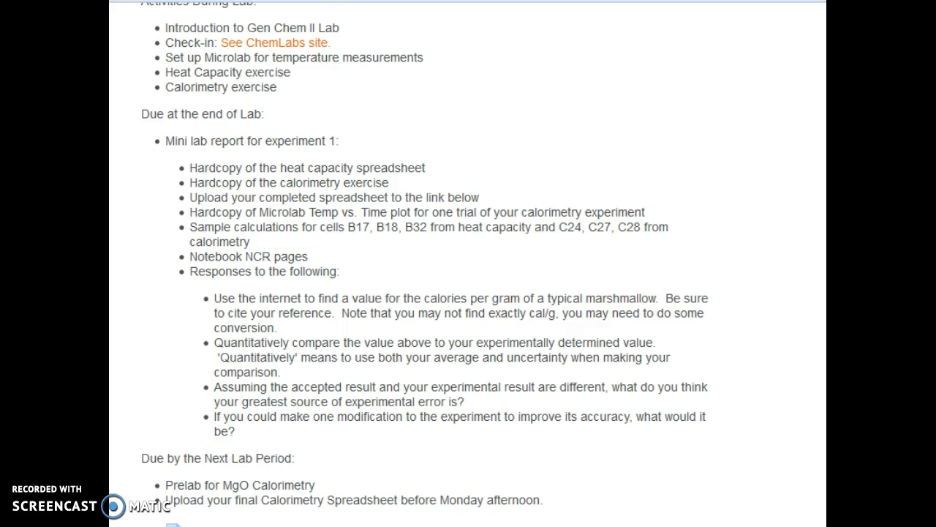
scroll(684, 306, "down", 6)
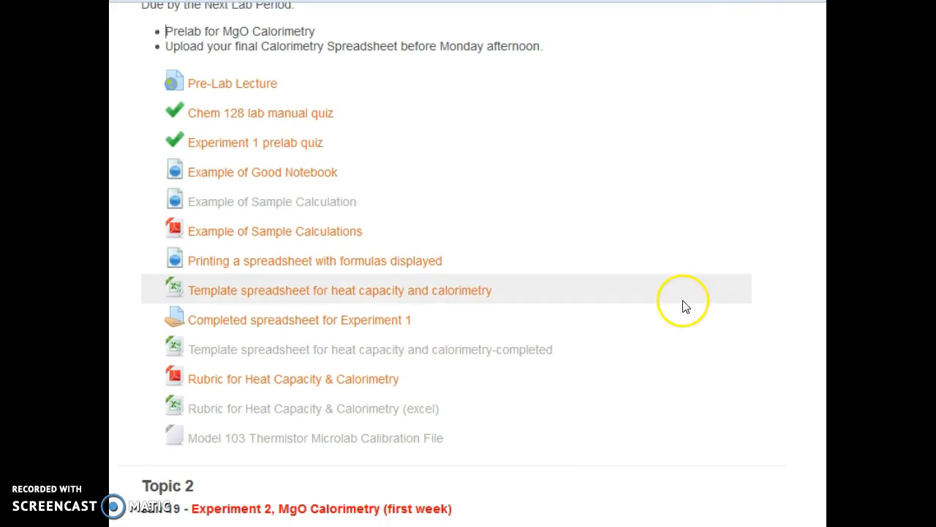
left_click(318, 234)
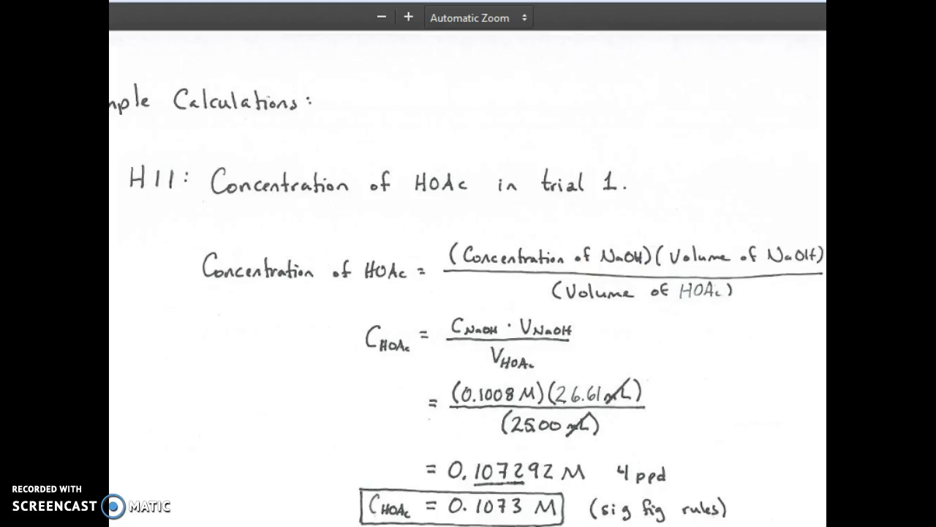
scroll(467, 299, "down", 1)
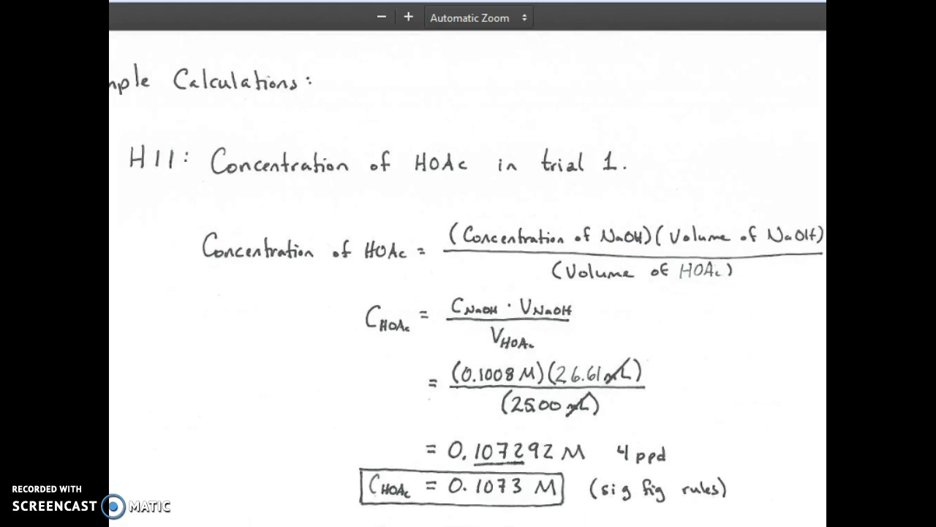
scroll(467, 281, "down", 3)
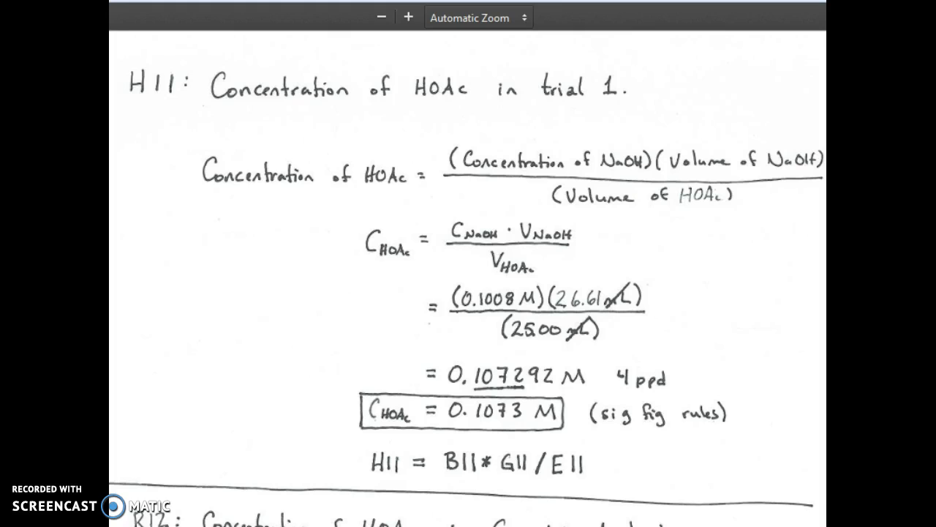
- Return to the course page and review the notebook NCR pages item and the marshmallow calorie question in the mini lab report list
key("alt+Left")
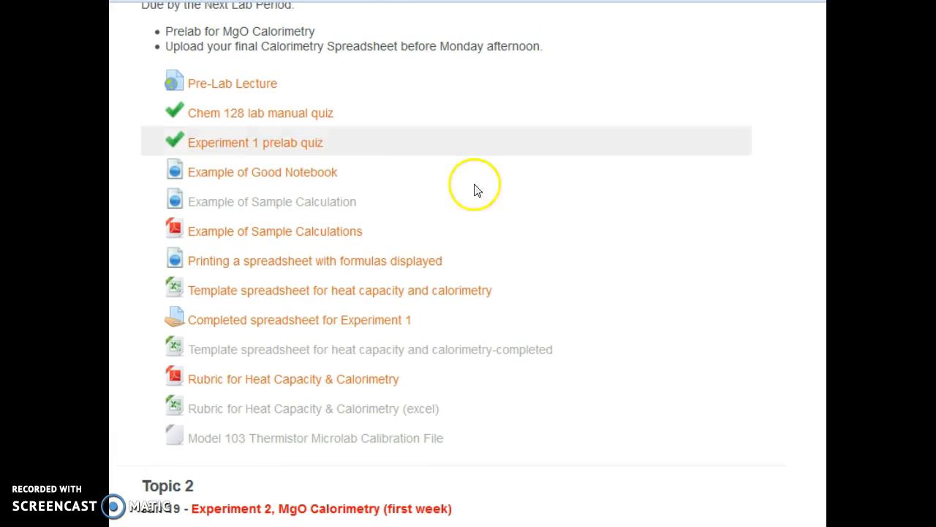
scroll(493, 247, "up", 5)
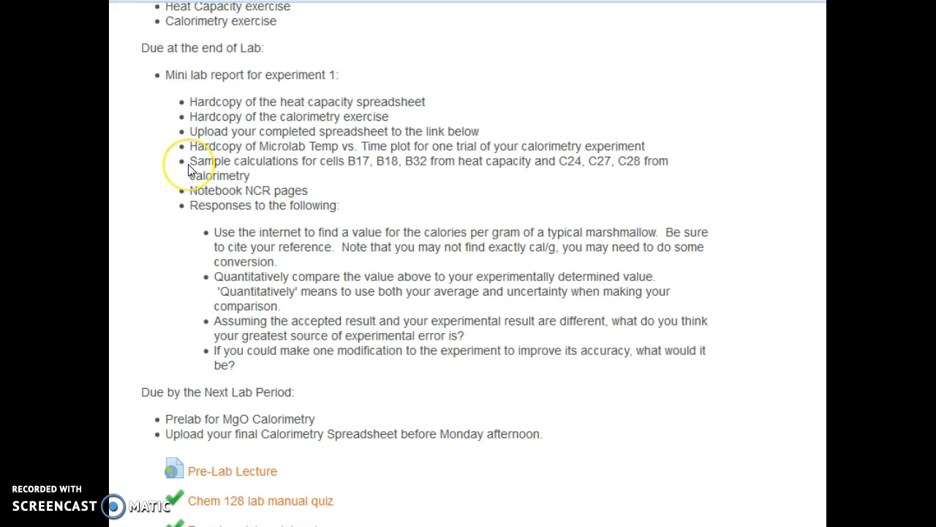
left_click(317, 194)
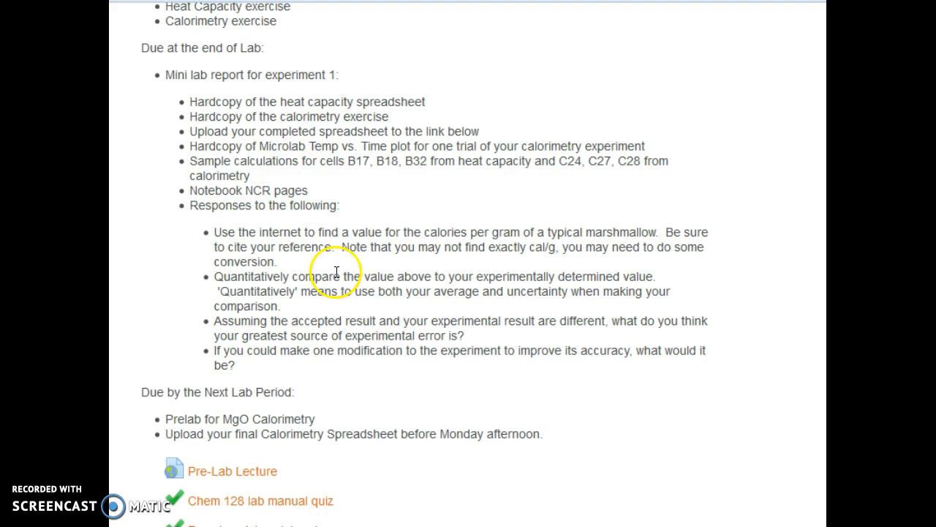
scroll(468, 264, "down", 2)
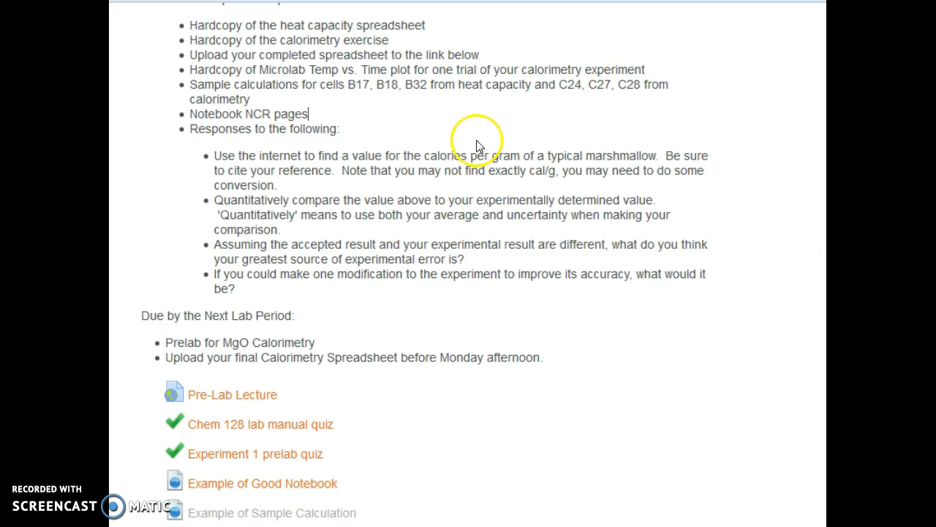
left_click_drag(355, 154, 415, 150)
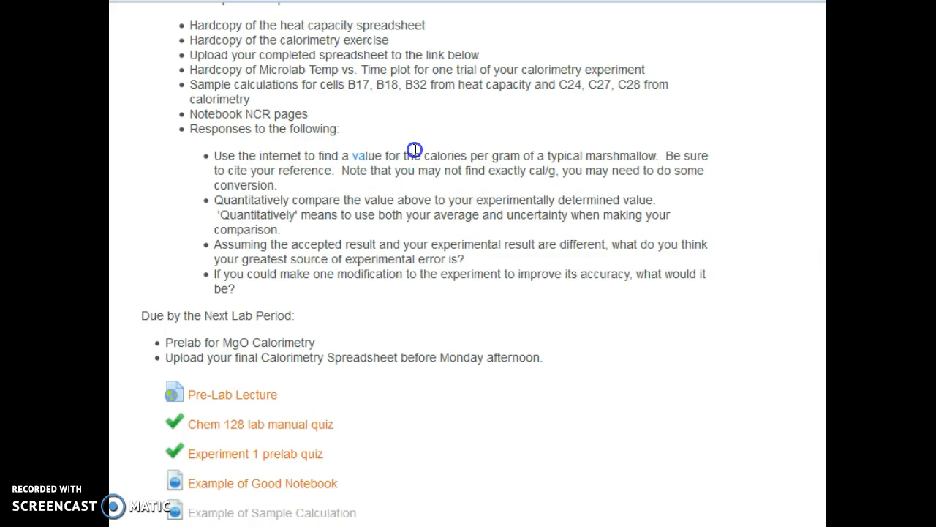